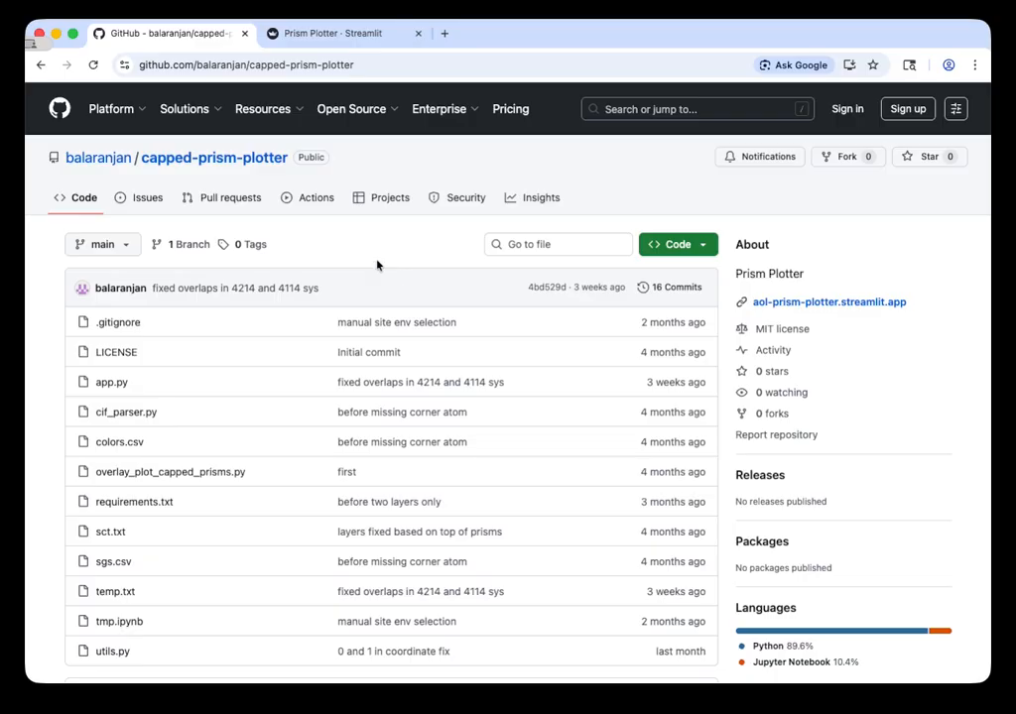
Step: Examine the capped-prism-plotter repository page, including its file list and MIT license
left_click(390, 65)
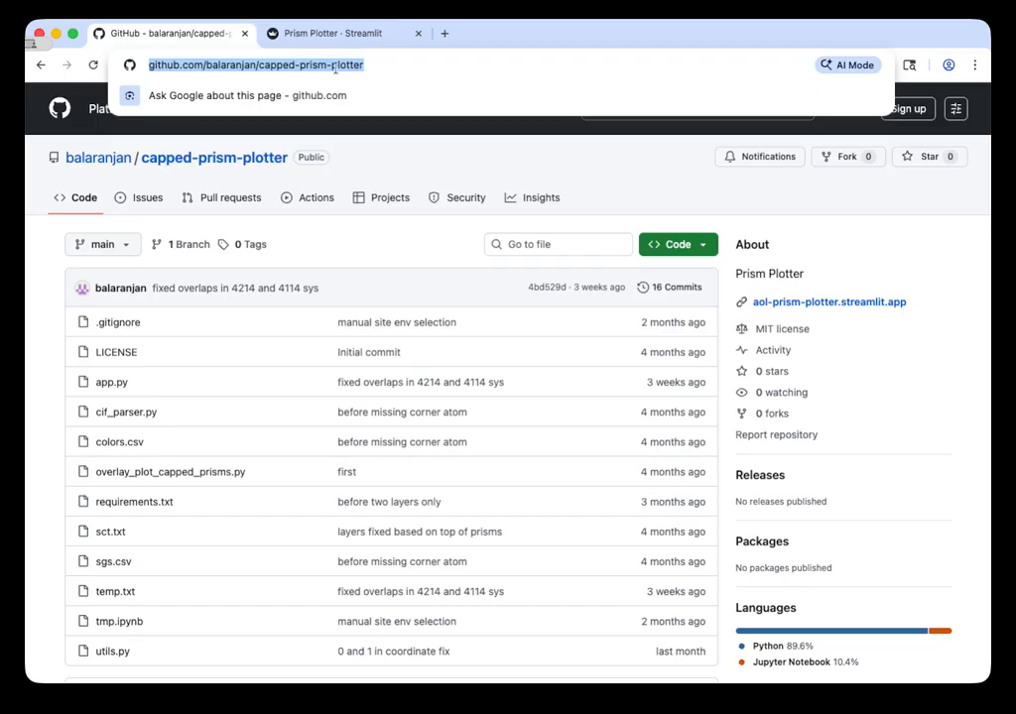
left_click(340, 236)
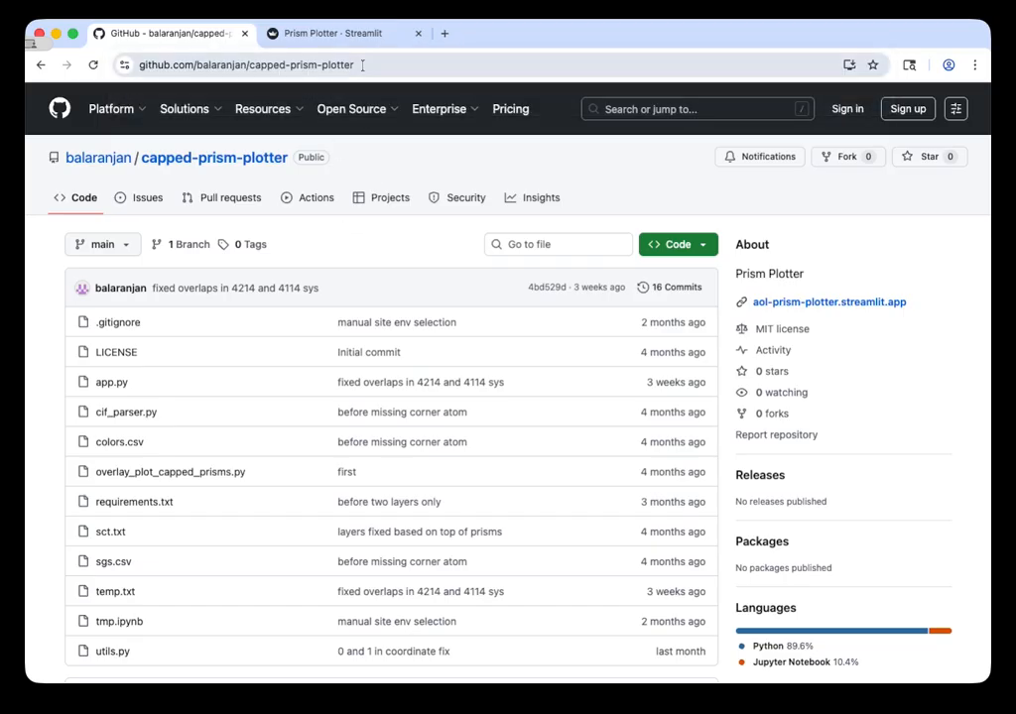
left_click(328, 33)
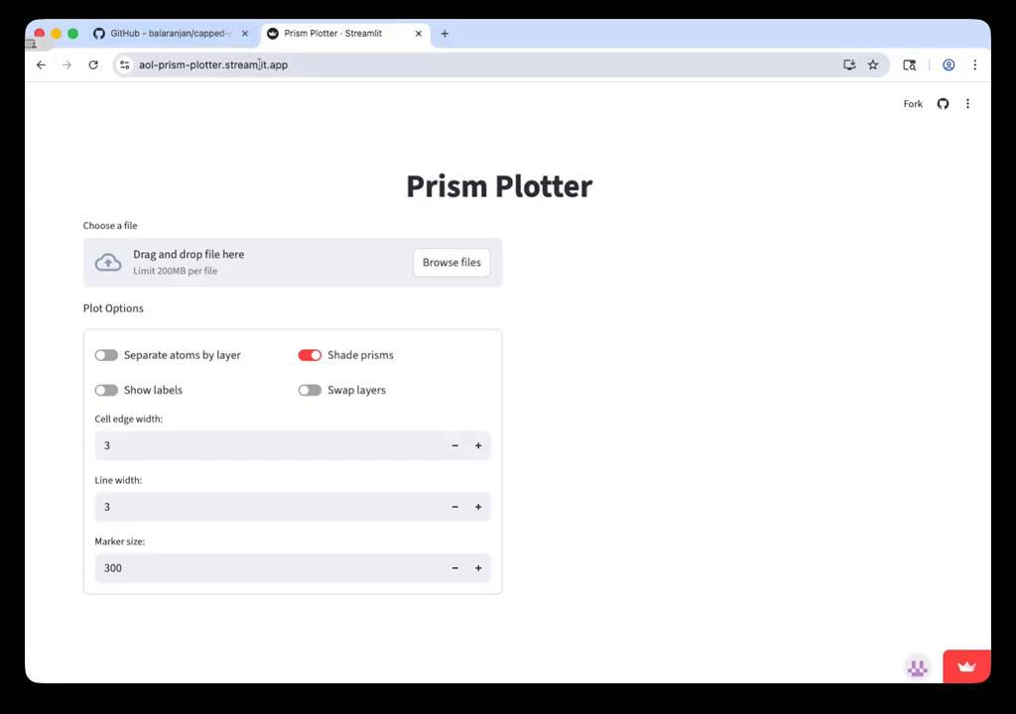
left_click(195, 39)
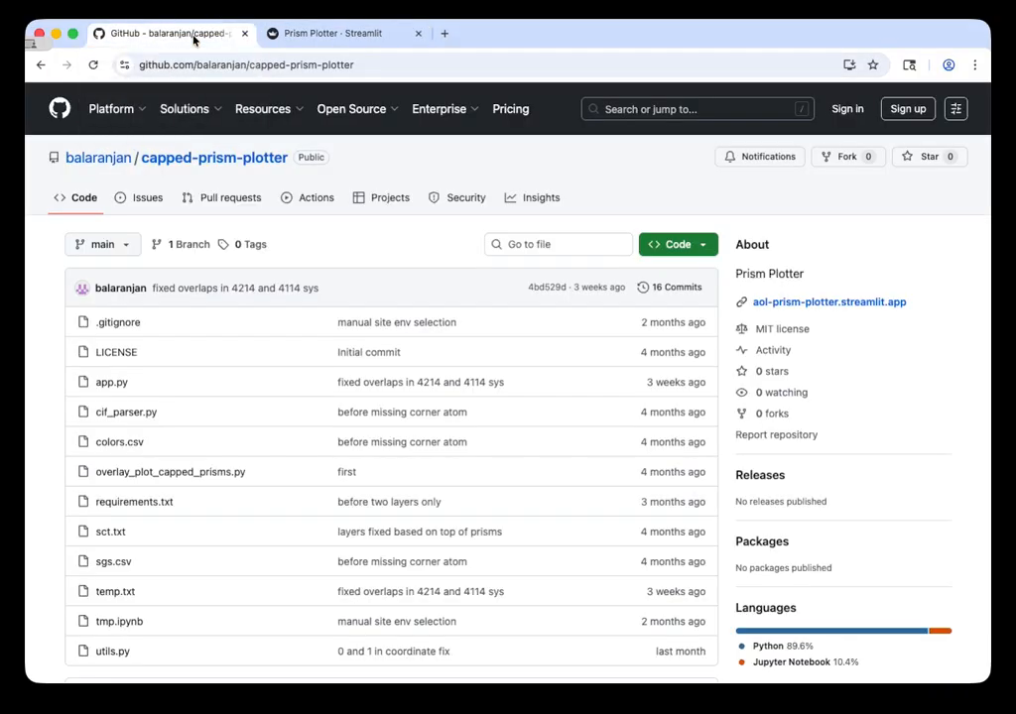
scroll(60, 264, "down", 2)
scroll(61, 264, "down", 2)
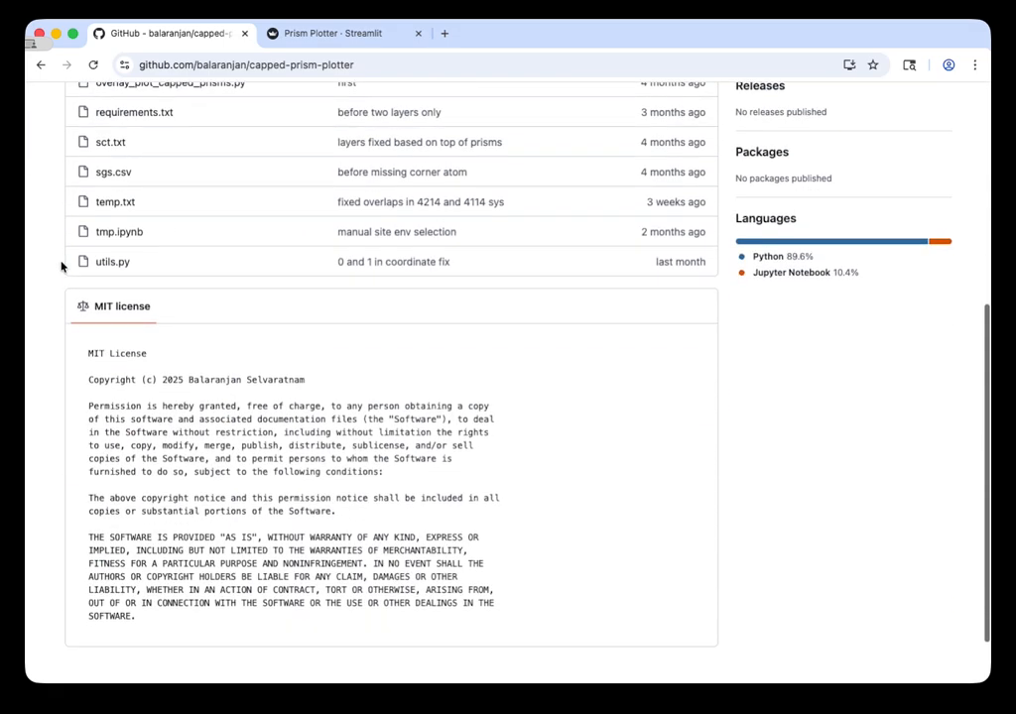
scroll(61, 265, "up", 4)
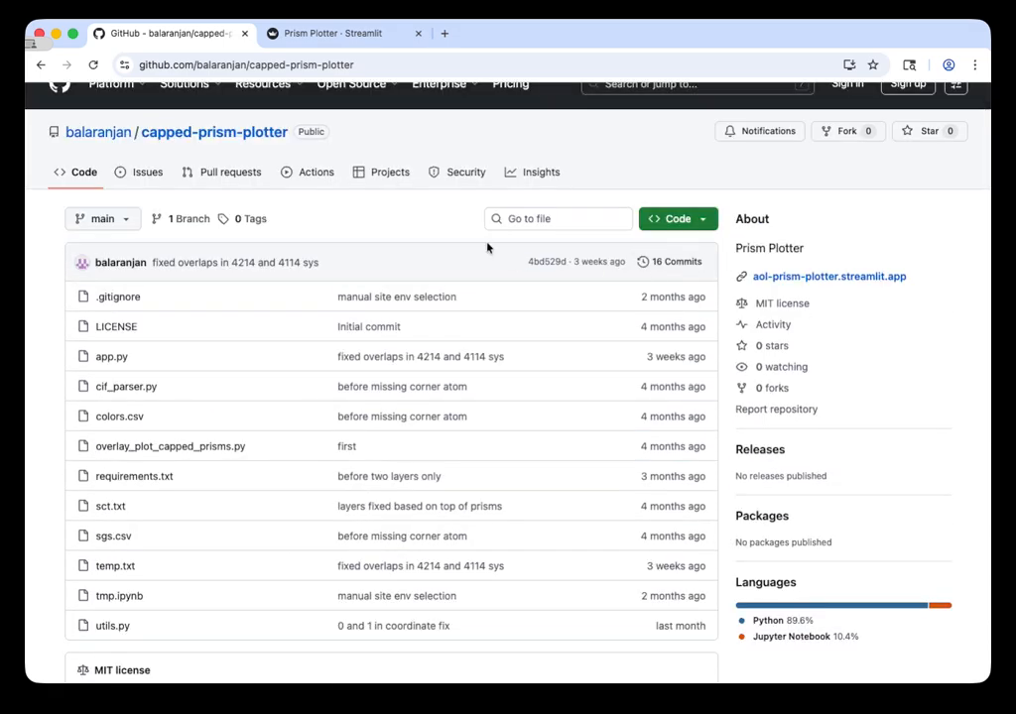
Step: Switch to the Prism Plotter web app and upload AlB2_1236208.cif to generate its prism plots
left_click(348, 37)
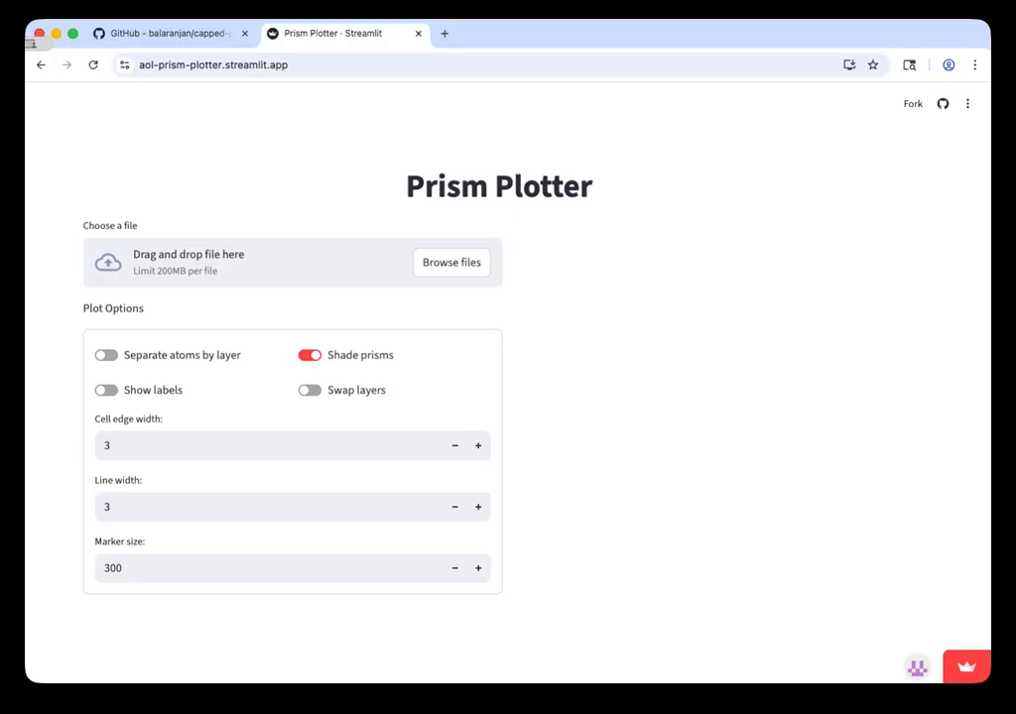
left_click_drag(387, 545, 310, 266)
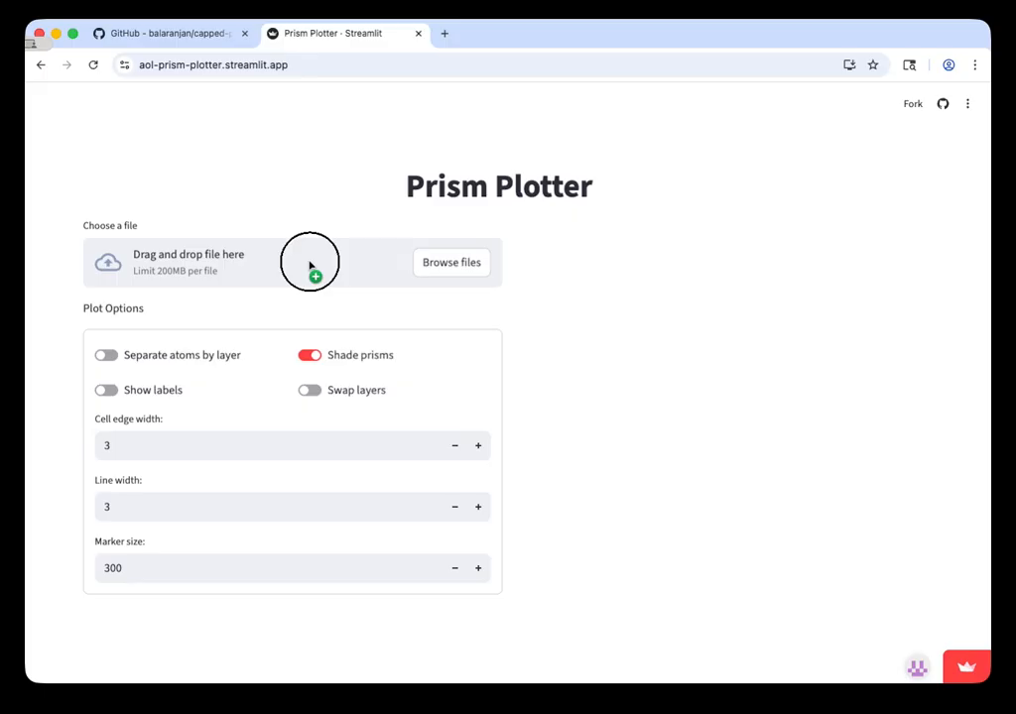
left_click_drag(310, 265, 310, 265)
left_click_drag(308, 266, 295, 265)
left_click(286, 265)
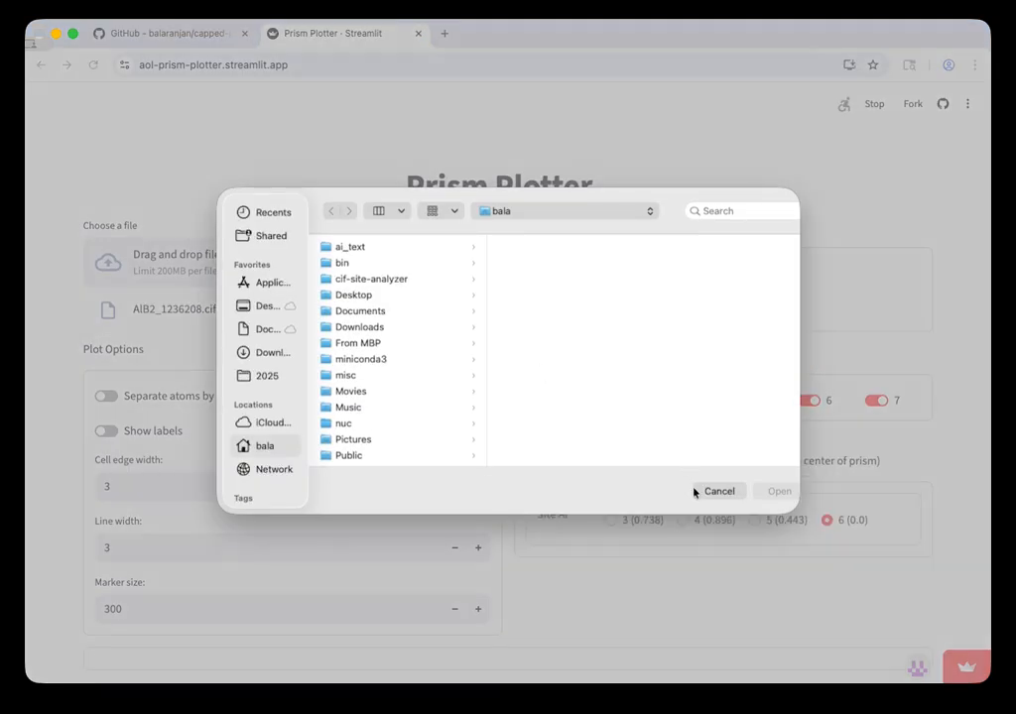
left_click(713, 491)
scroll(451, 409, "down", 5)
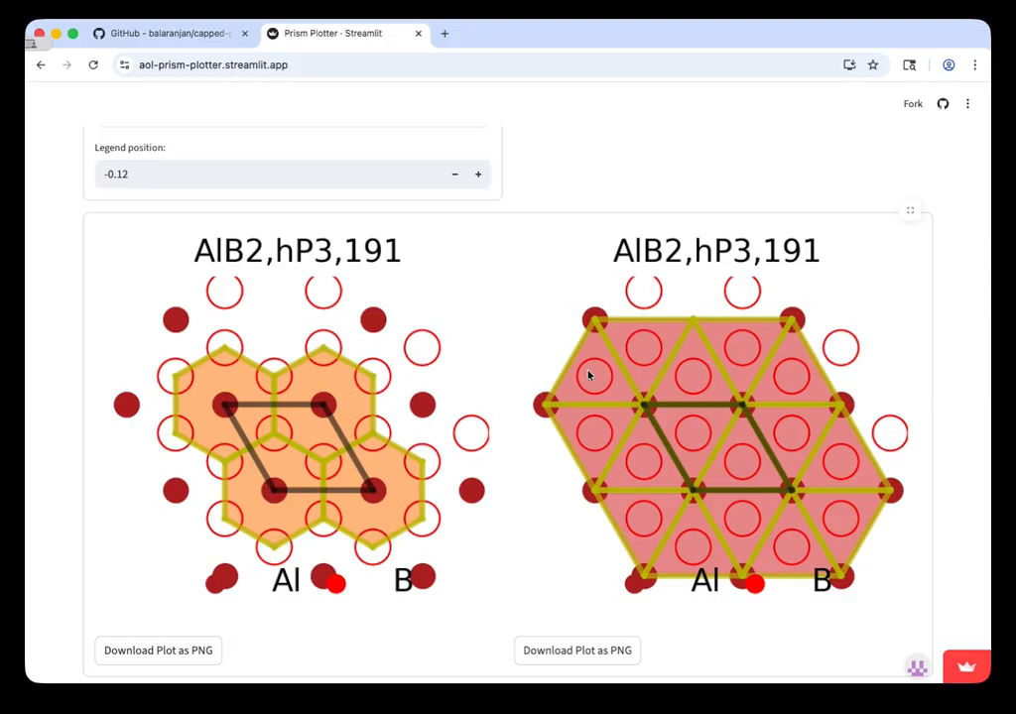
Step: Turn on atom labels in the plot options and inspect both AlB2 plots
scroll(422, 308, "up", 5)
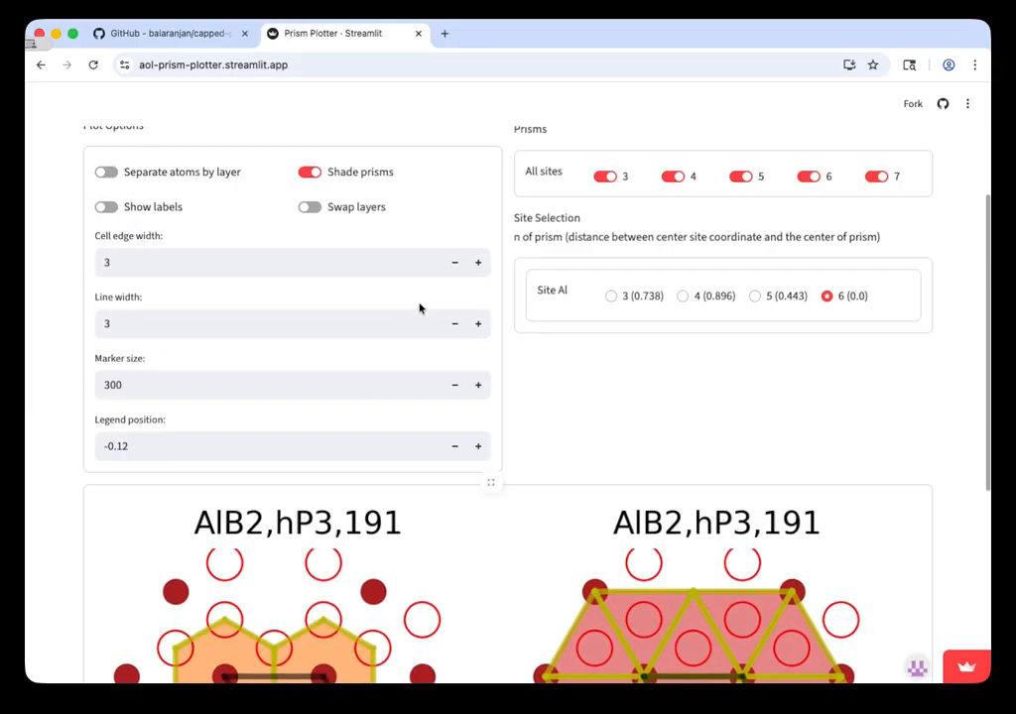
scroll(419, 308, "up", 1)
scroll(419, 308, "down", 1)
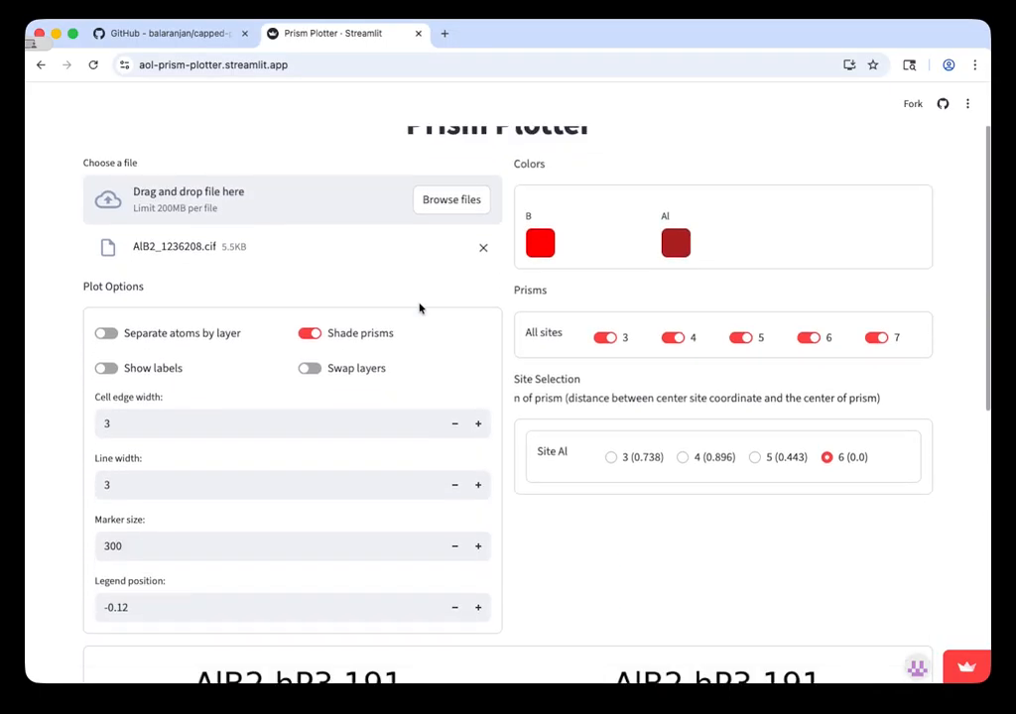
scroll(418, 309, "down", 1)
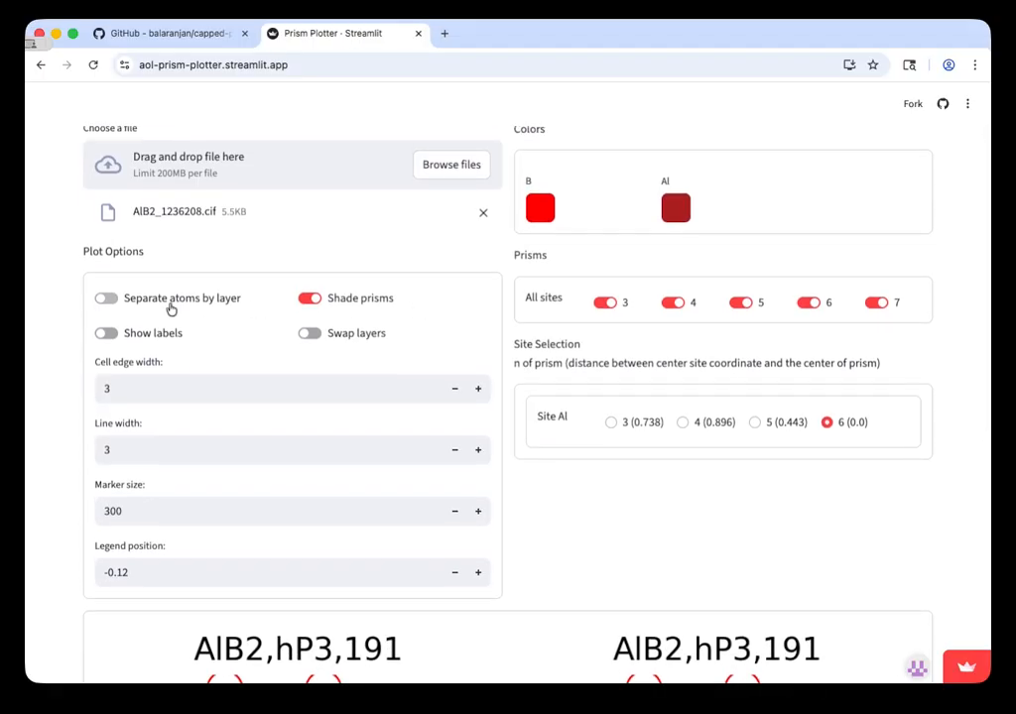
scroll(169, 303, "down", 1)
left_click(144, 299)
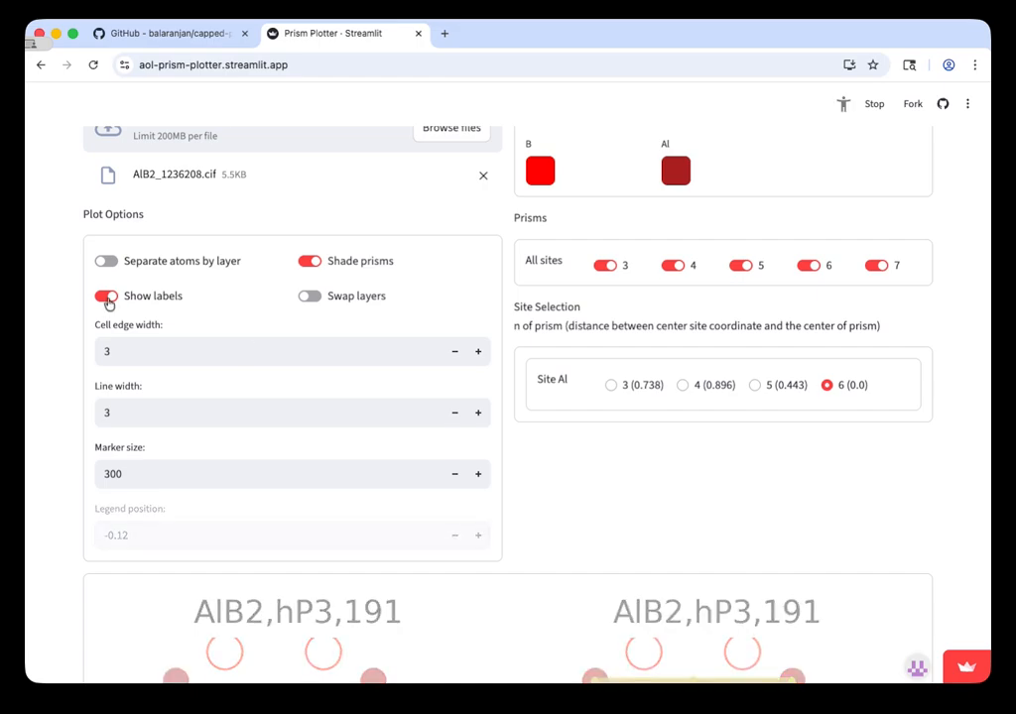
scroll(727, 502, "down", 1)
scroll(727, 502, "down", 5)
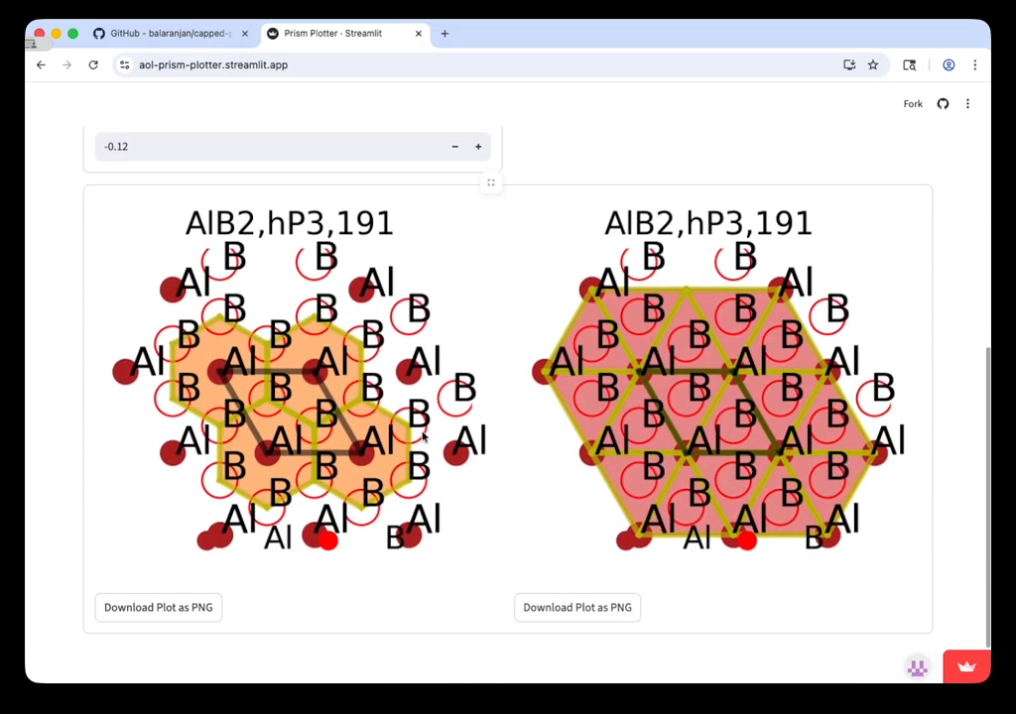
scroll(421, 435, "up", 4)
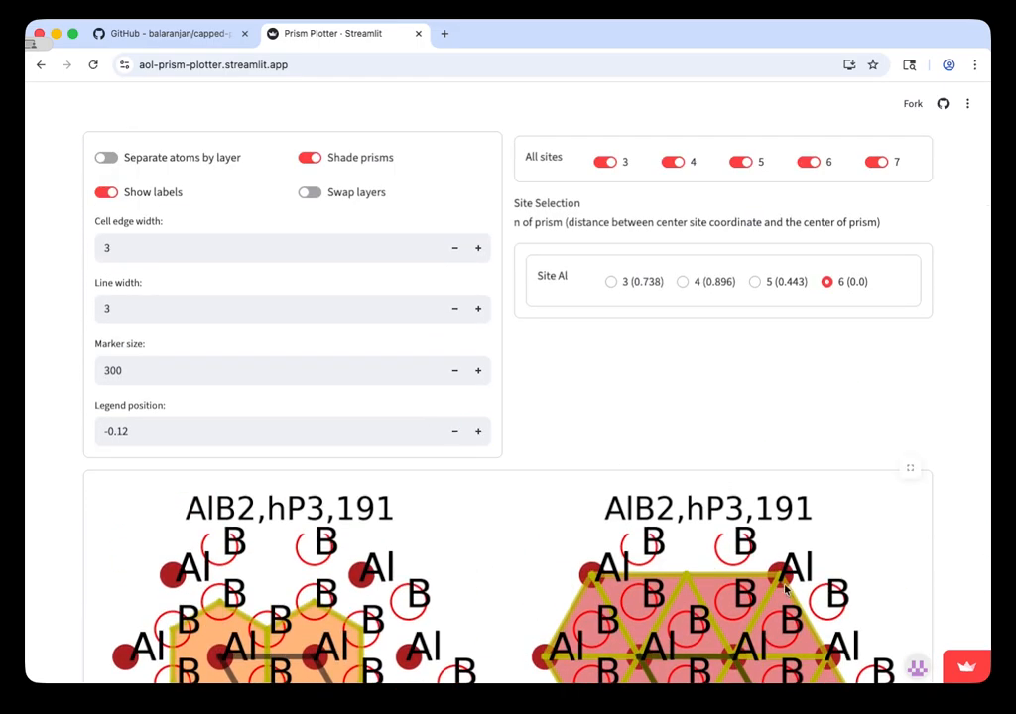
scroll(907, 467, "down", 5)
Step: Set the marker size to 30 and view the redrawn plots
scroll(783, 590, "up", 6)
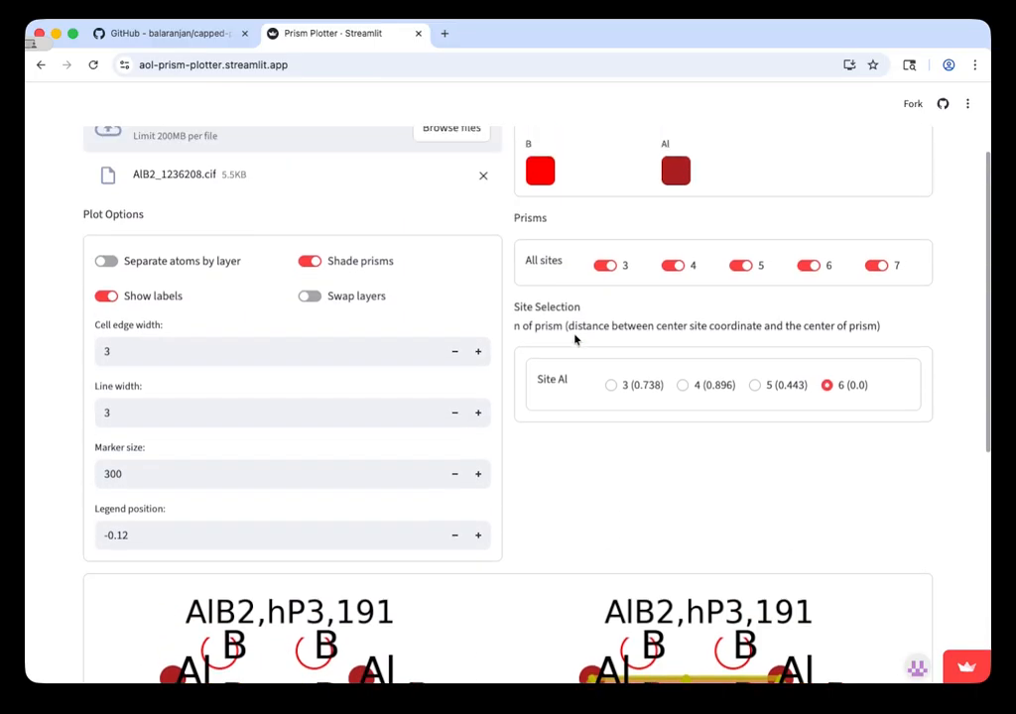
left_click(126, 475)
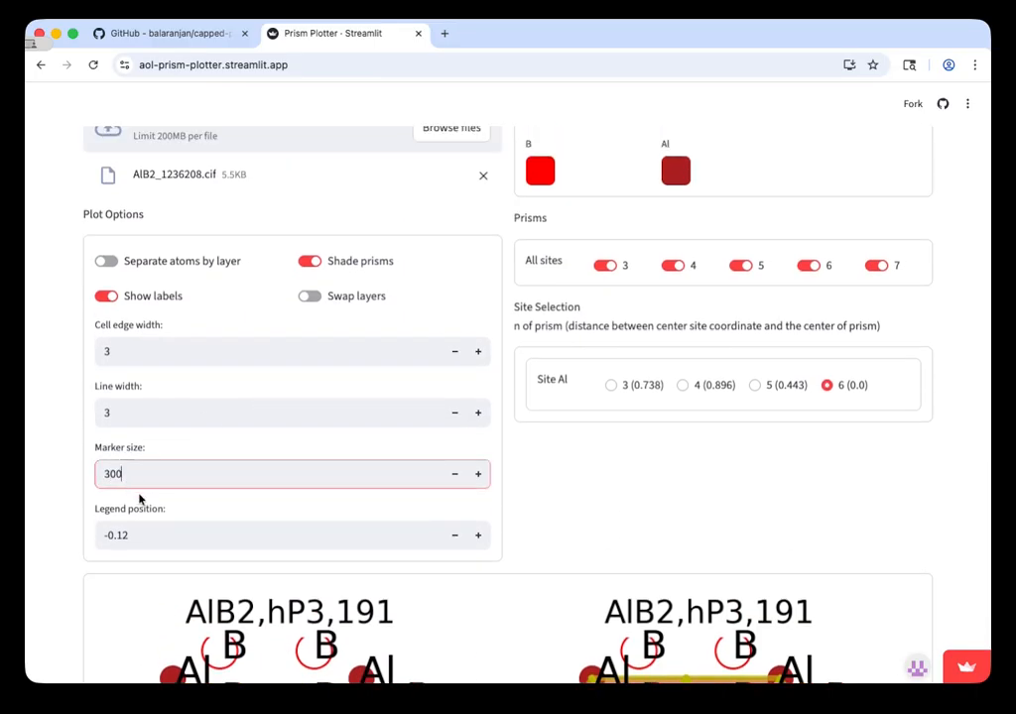
key("BackSpace")
key("Return")
scroll(553, 515, "down", 5)
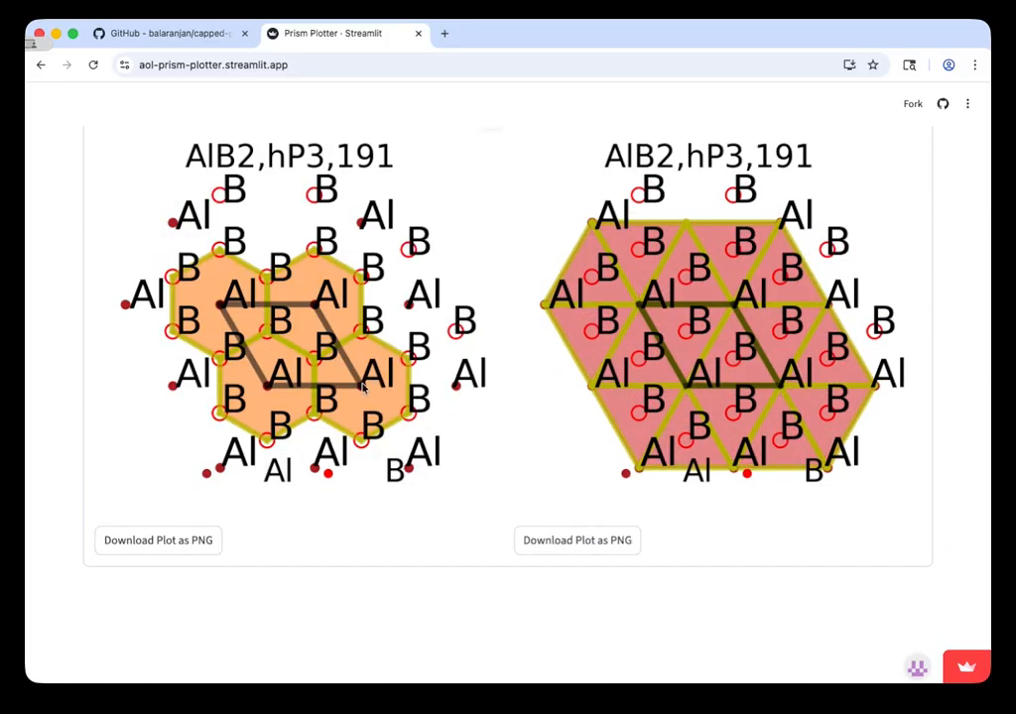
Step: Set the cell edge width to 2
scroll(265, 266, "up", 3)
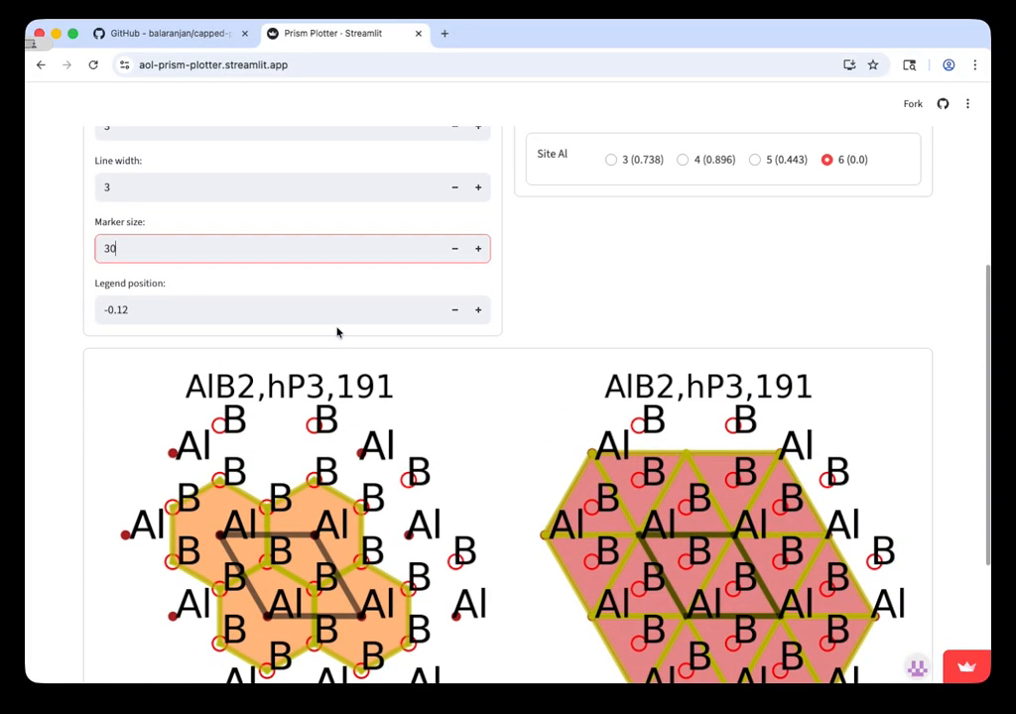
scroll(256, 517, "up", 2)
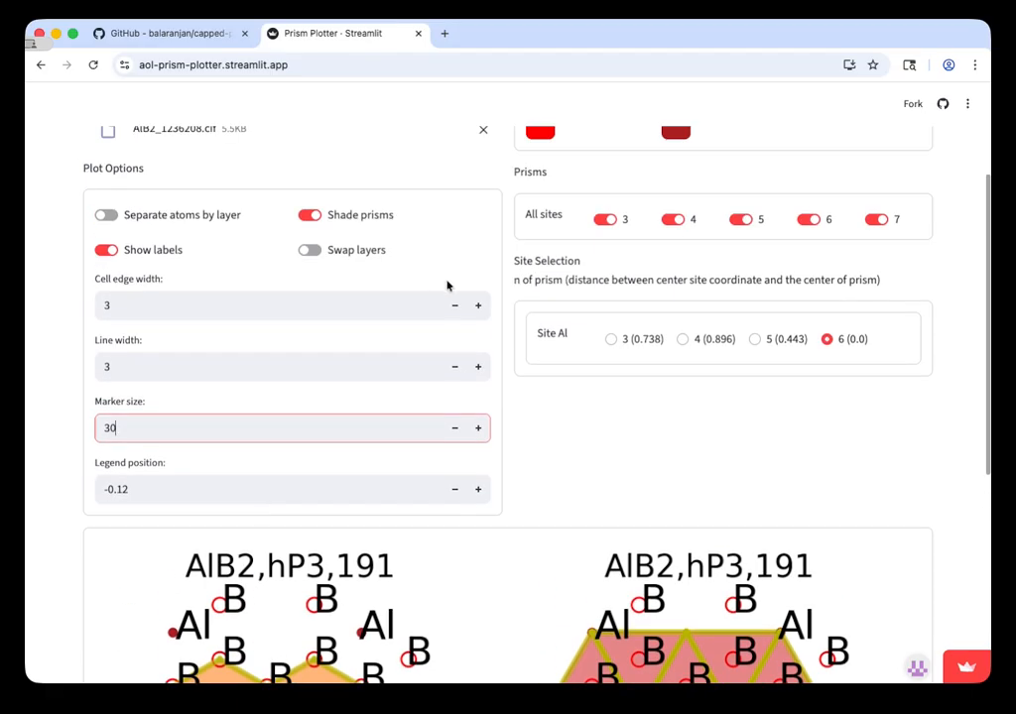
left_click(302, 306)
key("BackSpace")
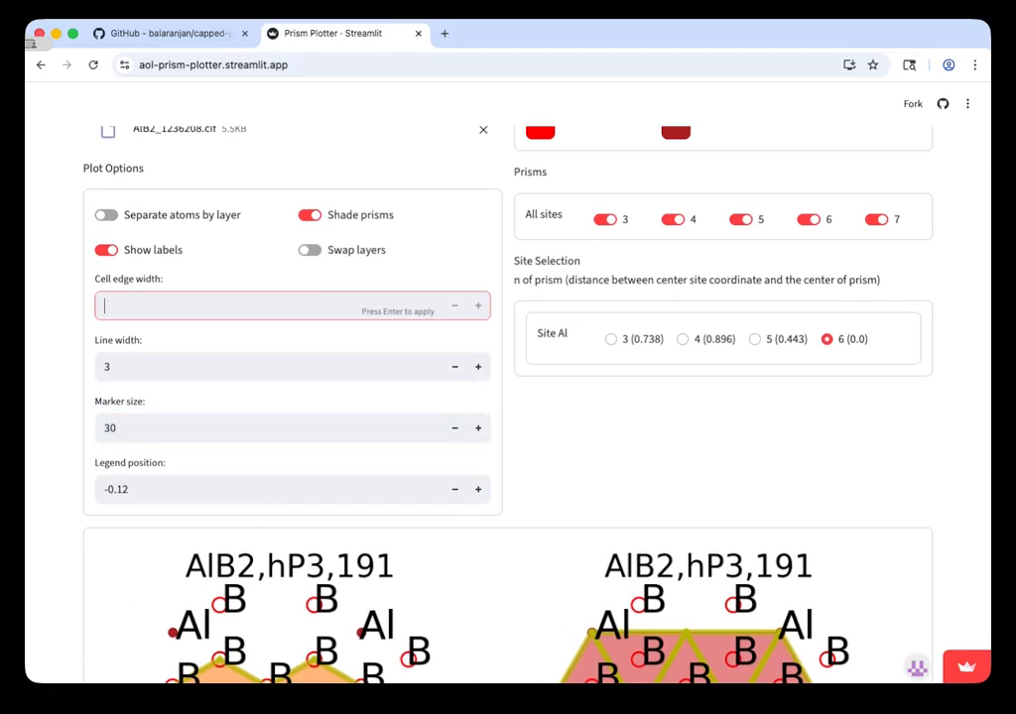
type("2")
Step: Set the line width to 2 and check the redrawn prism outlines in both plots
left_click(136, 367)
left_click_drag(136, 367, 103, 367)
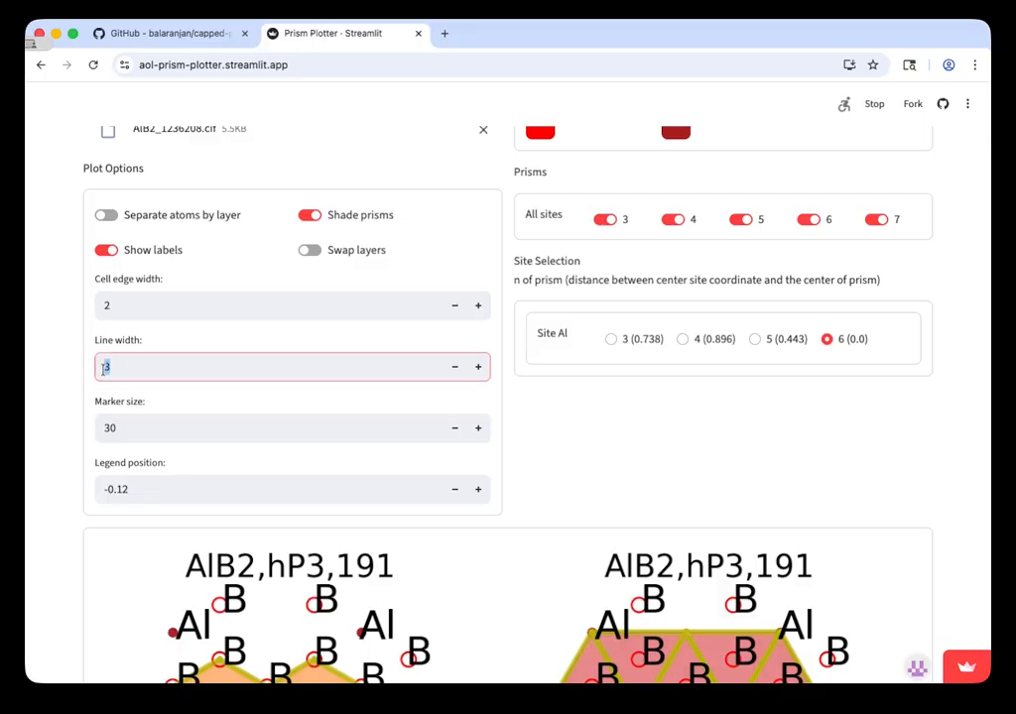
key("BackSpace")
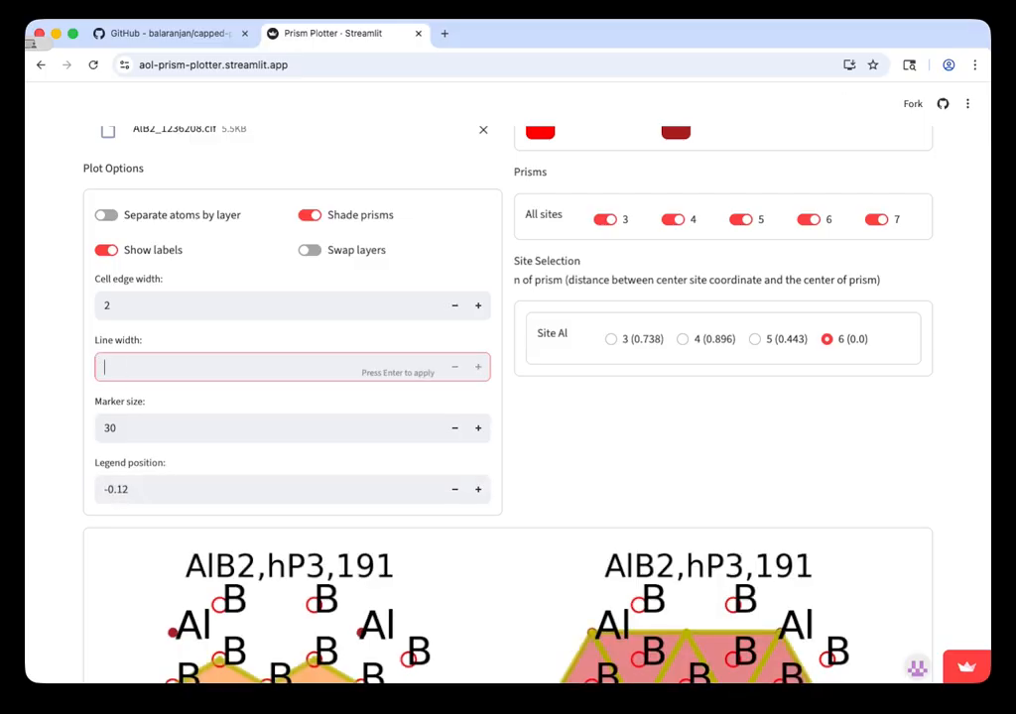
type("2")
key("Return")
scroll(569, 513, "down", 5)
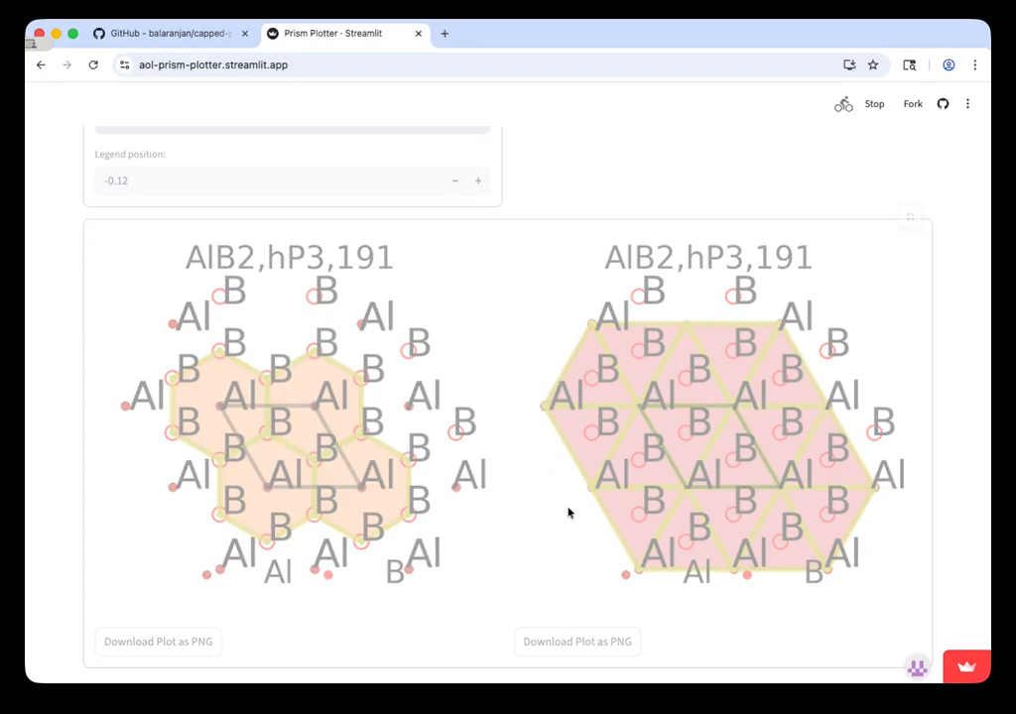
scroll(415, 386, "up", 3)
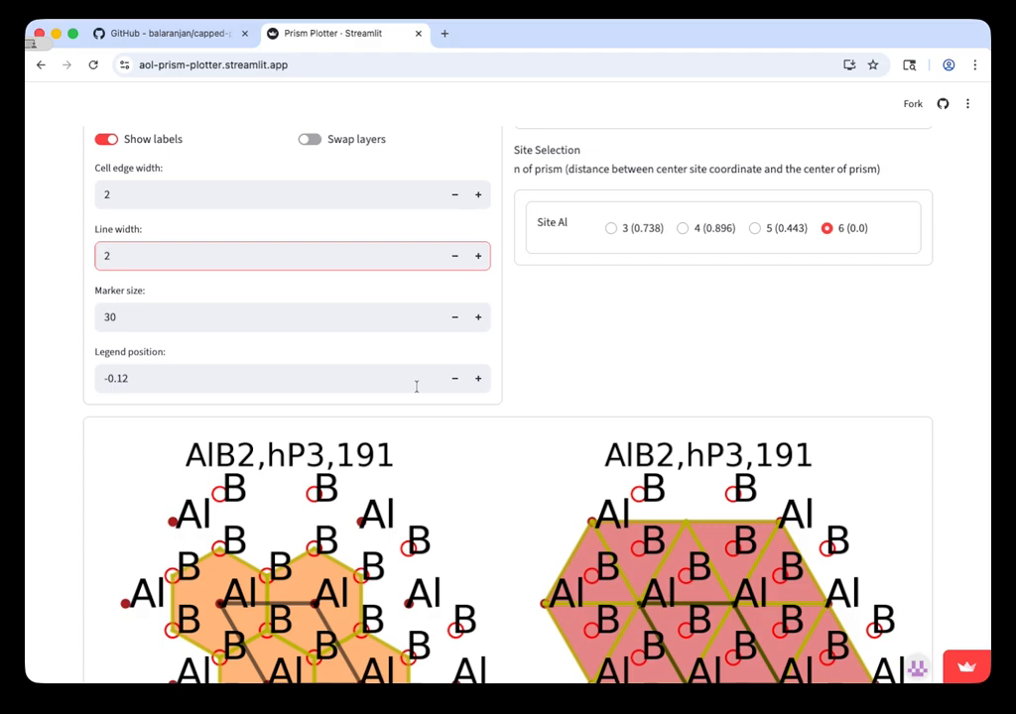
scroll(492, 494, "down", 4)
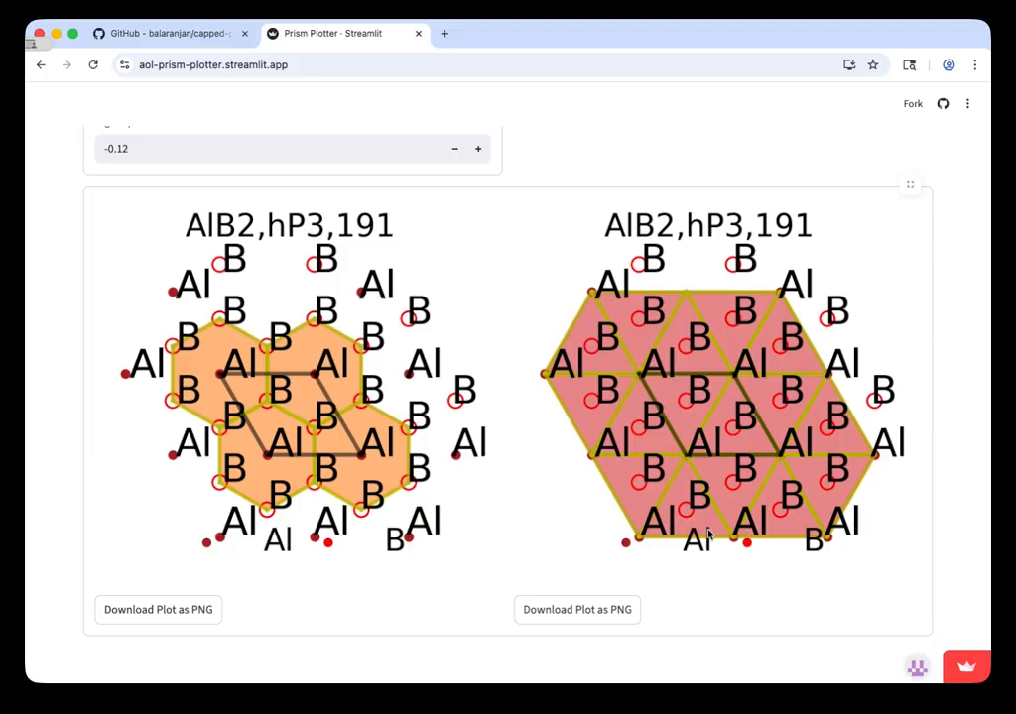
Step: Set the legend position to -0.22 and check the legend beneath both plots
scroll(327, 437, "up", 2)
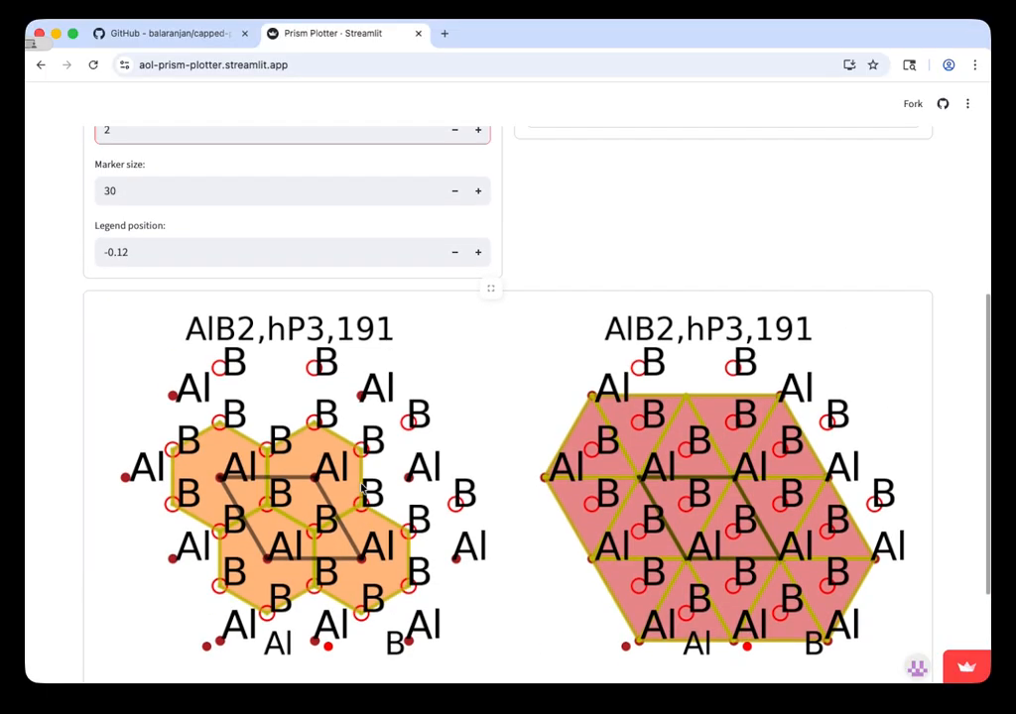
scroll(168, 274, "down", 1)
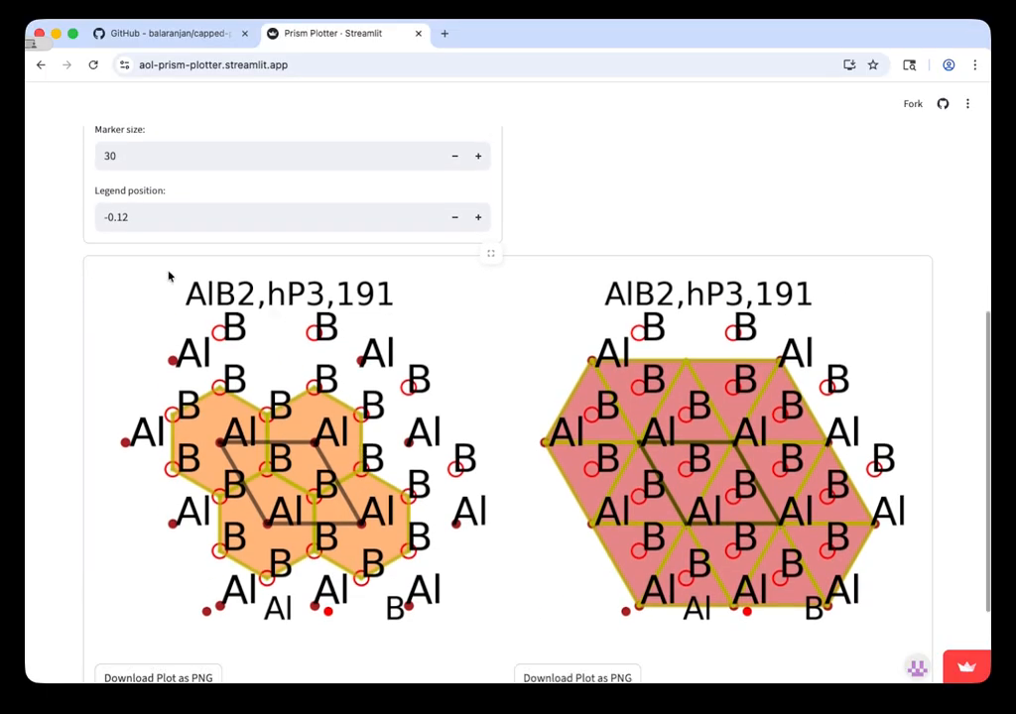
left_click(123, 217)
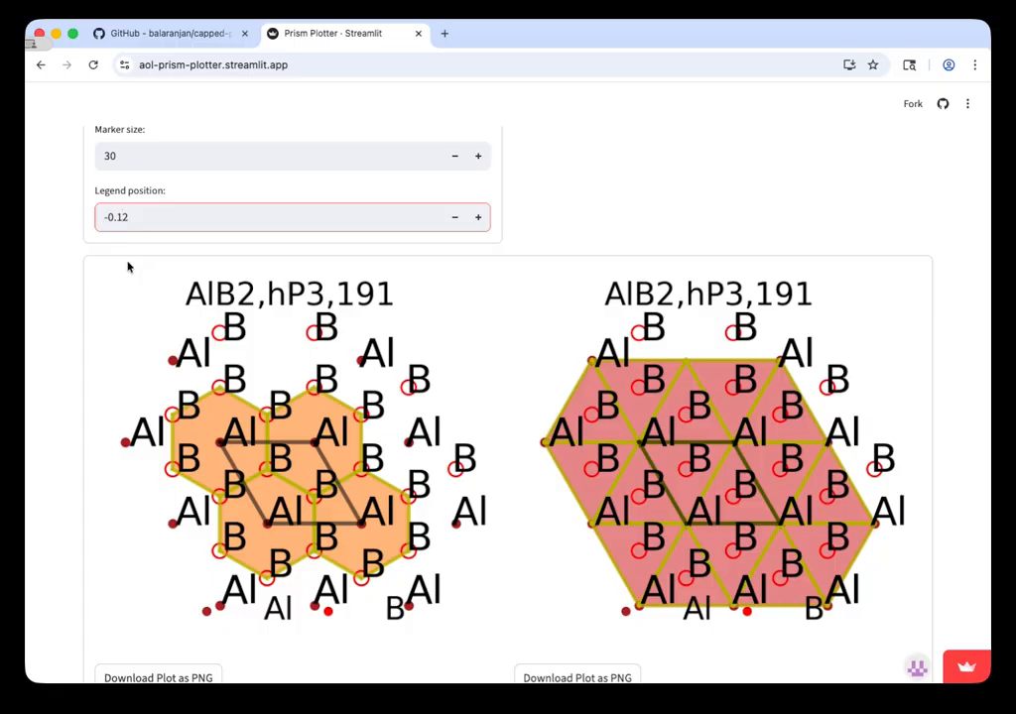
key("BackSpace")
type("2")
key("Return")
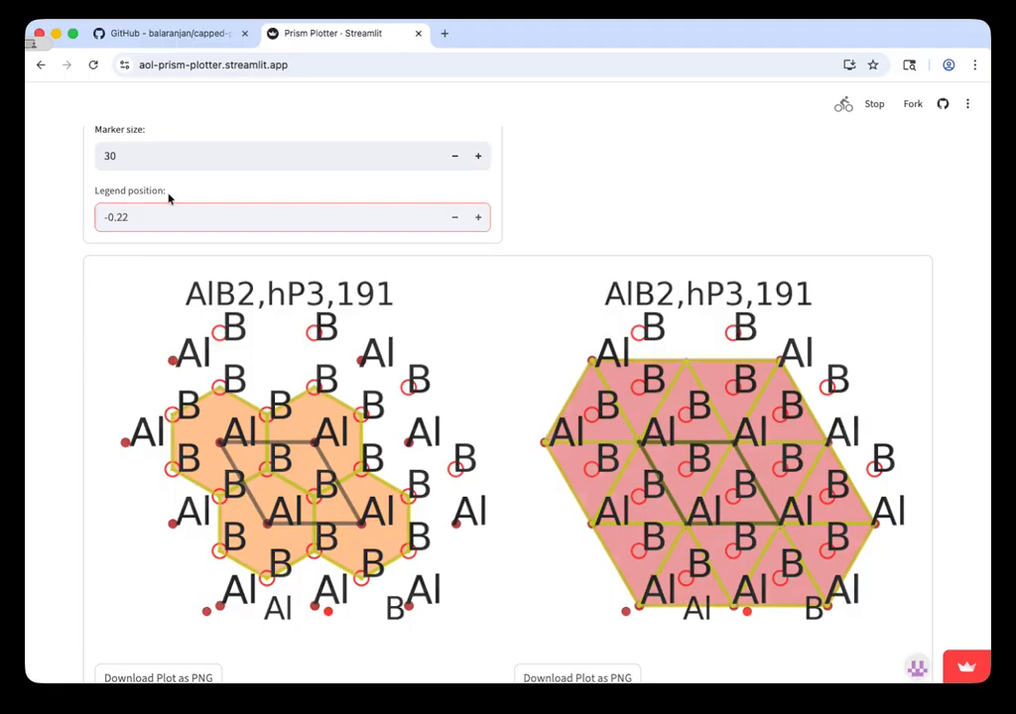
scroll(140, 355, "down", 3)
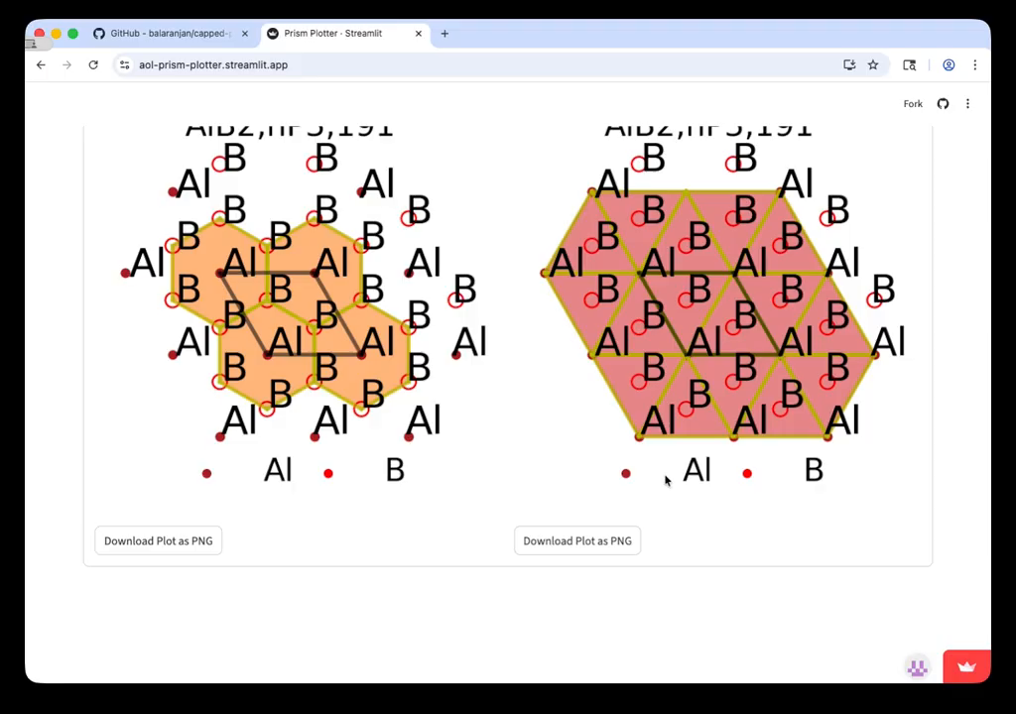
Step: Turn off the atom labels and view the updated plots
scroll(665, 480, "up", 10)
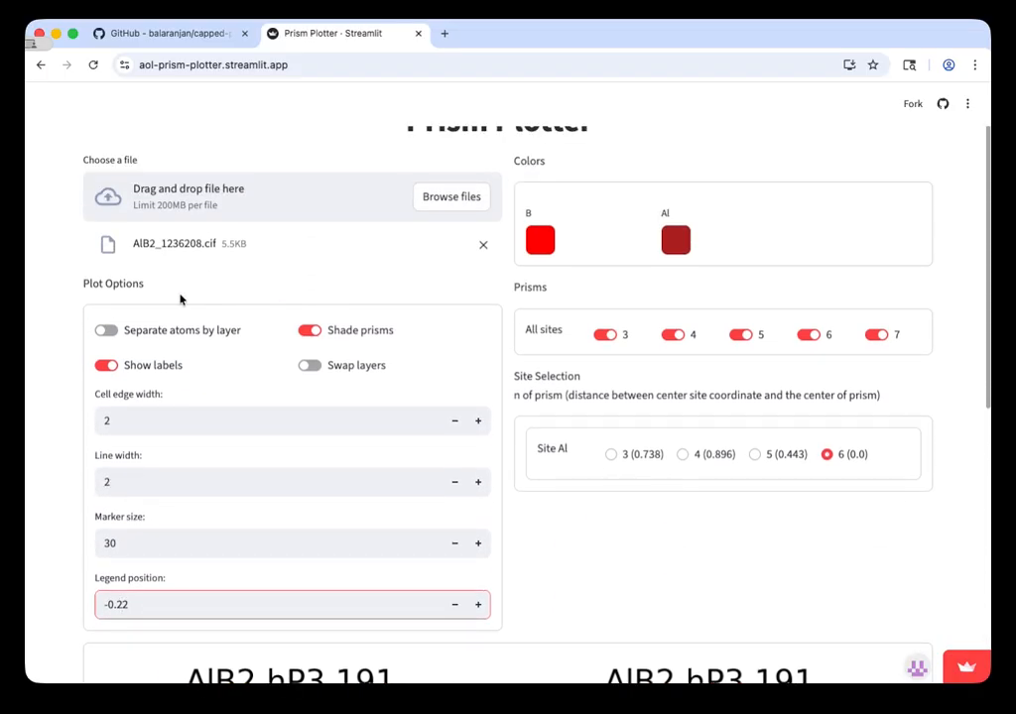
left_click(105, 365)
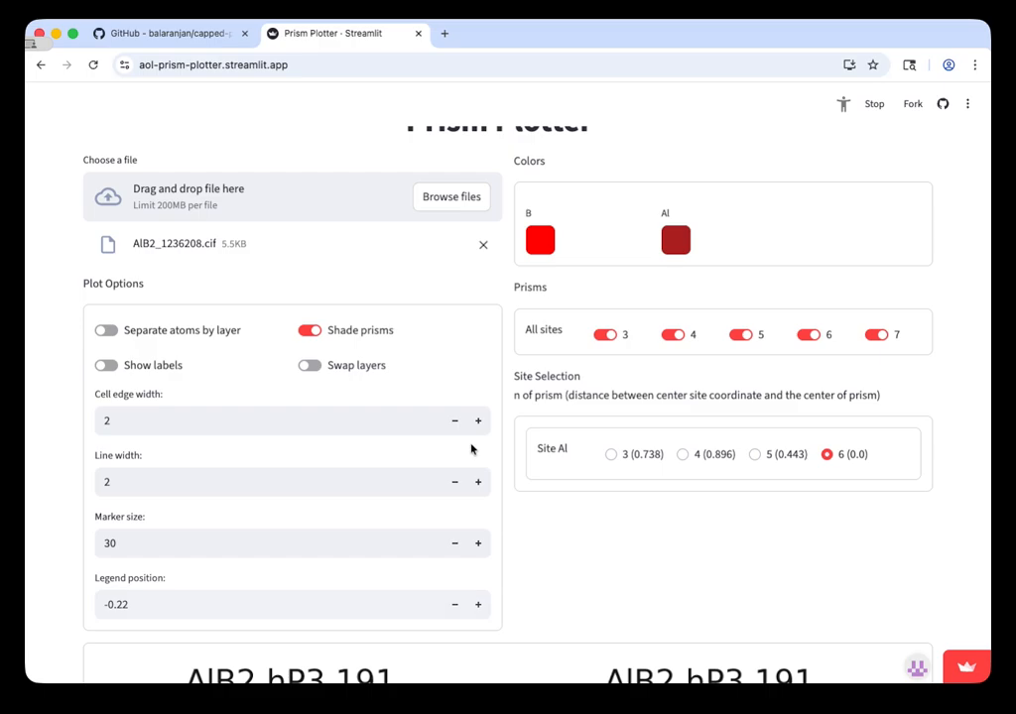
scroll(471, 449, "down", 3)
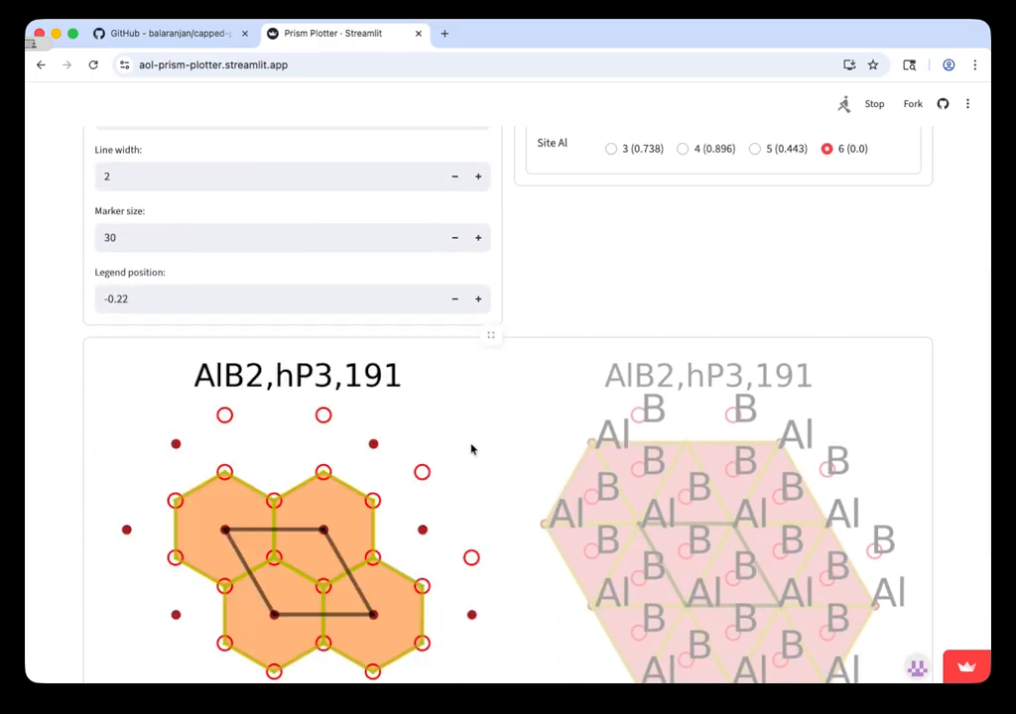
Step: Turn on separating atoms by layer and compare the atoms drawn in both AlB2 plots
scroll(472, 449, "up", 2)
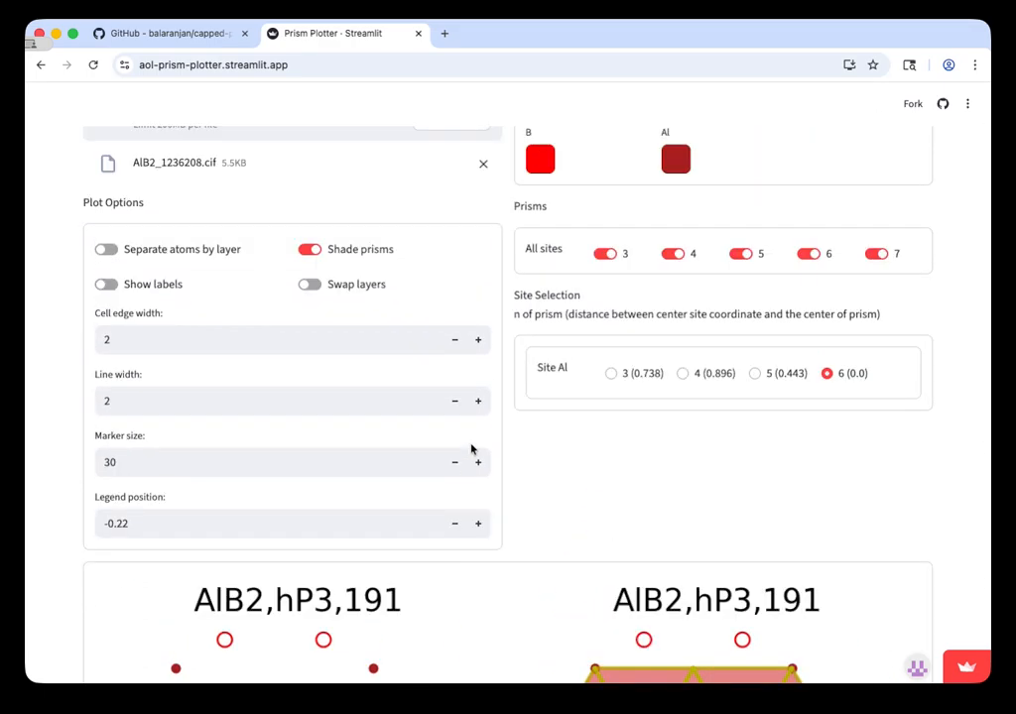
scroll(471, 449, "down", 3)
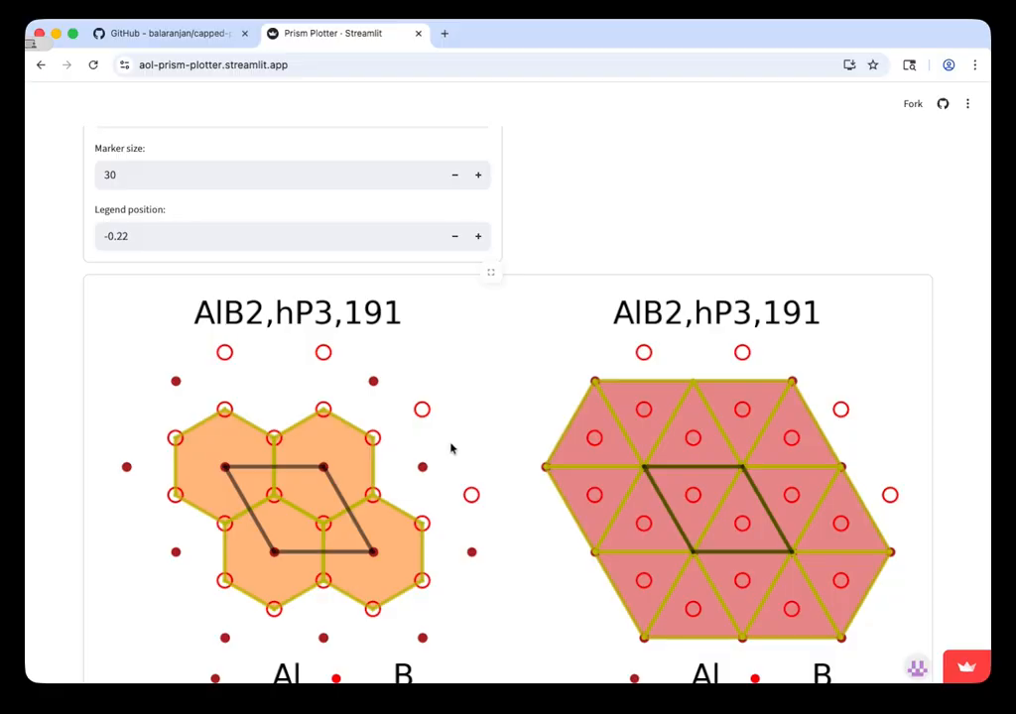
scroll(263, 384, "down", 1)
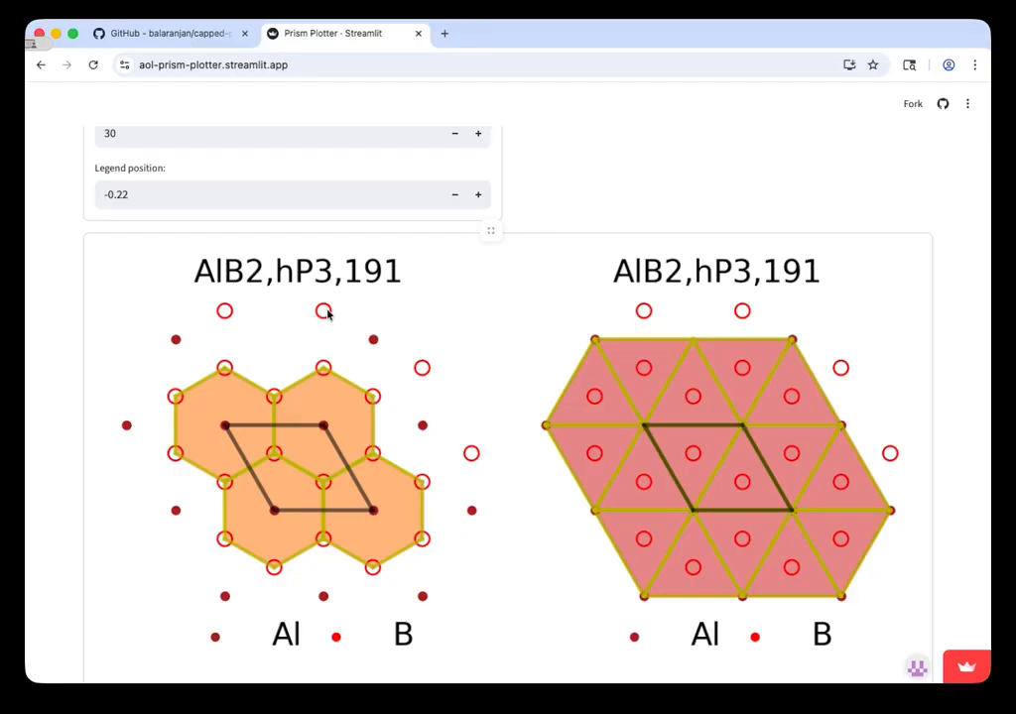
scroll(323, 316, "up", 1)
scroll(323, 315, "up", 5)
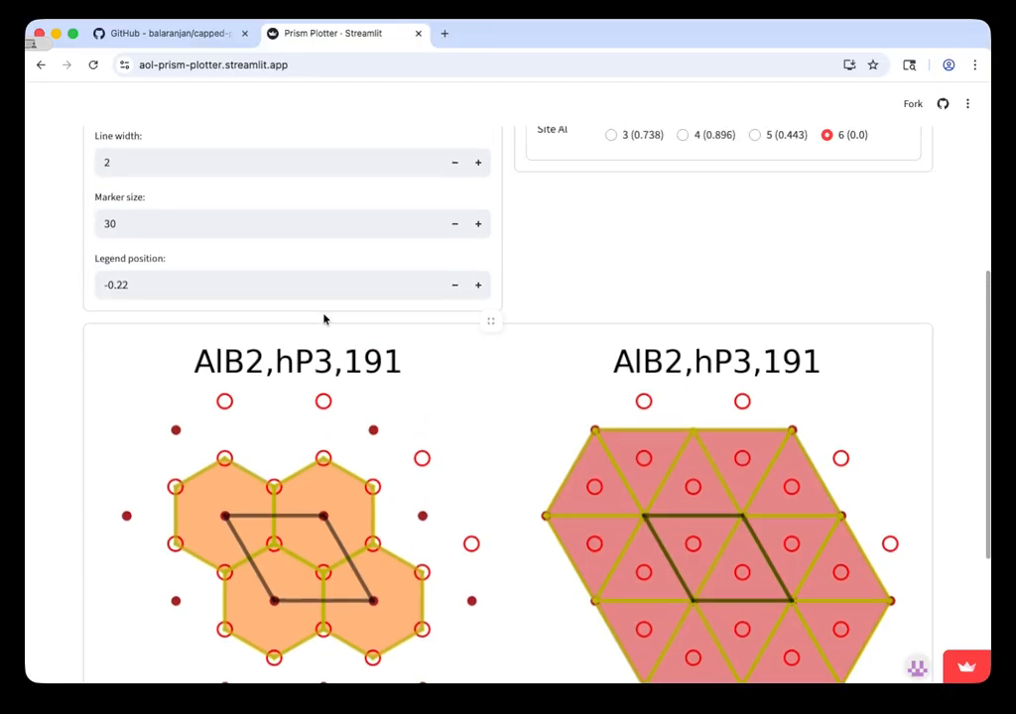
left_click(116, 282)
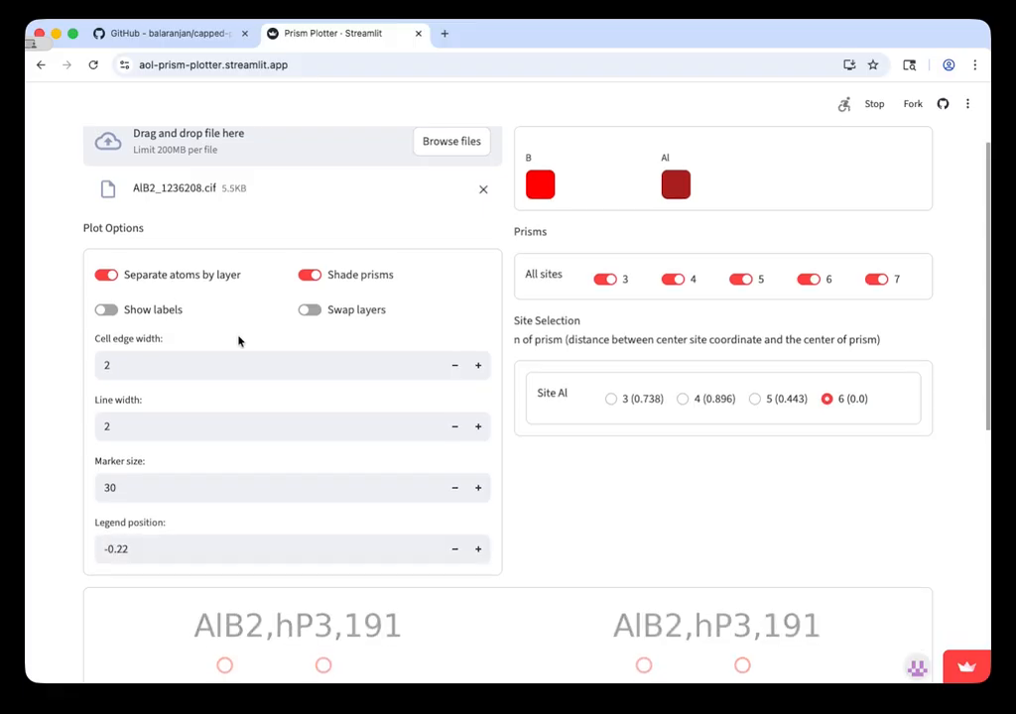
scroll(238, 340, "down", 5)
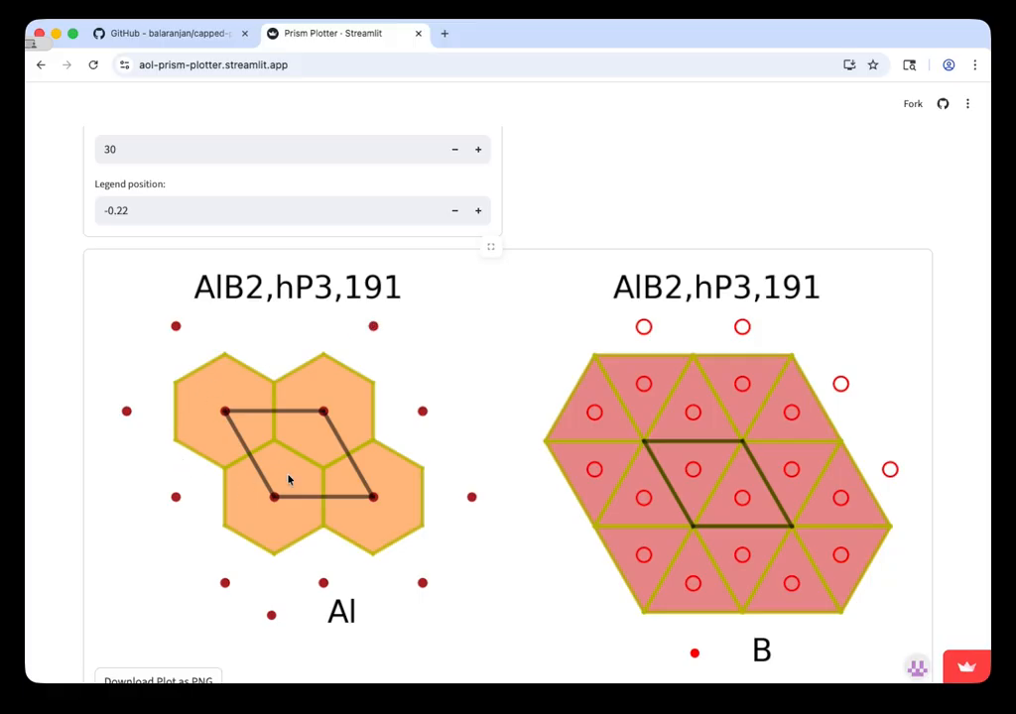
scroll(366, 414, "up", 5)
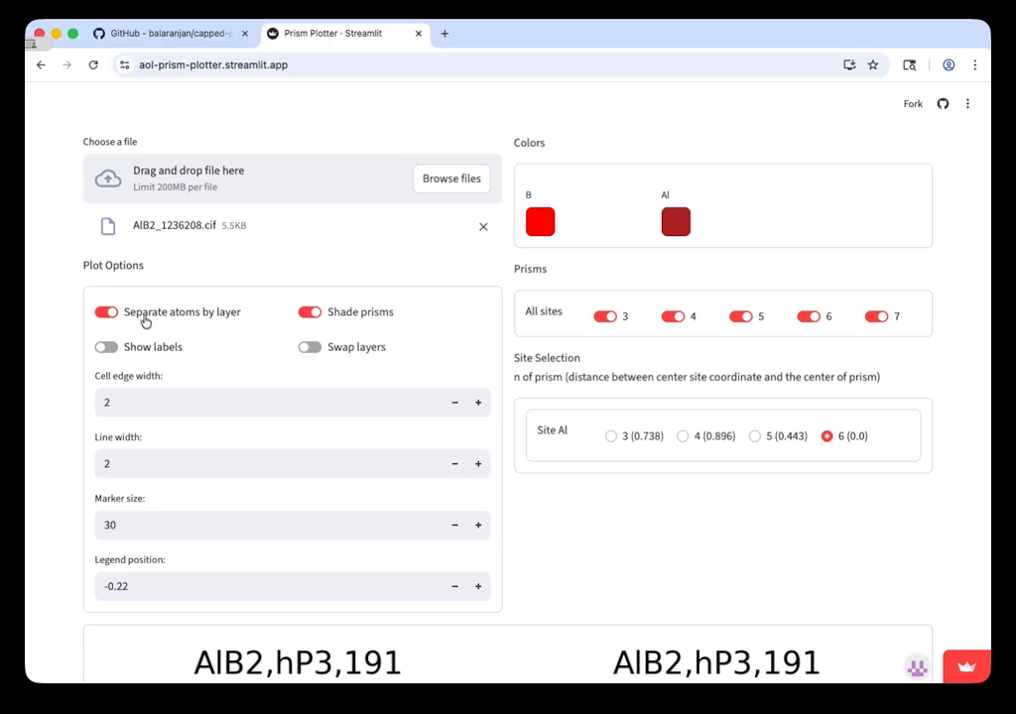
scroll(292, 359, "down", 4)
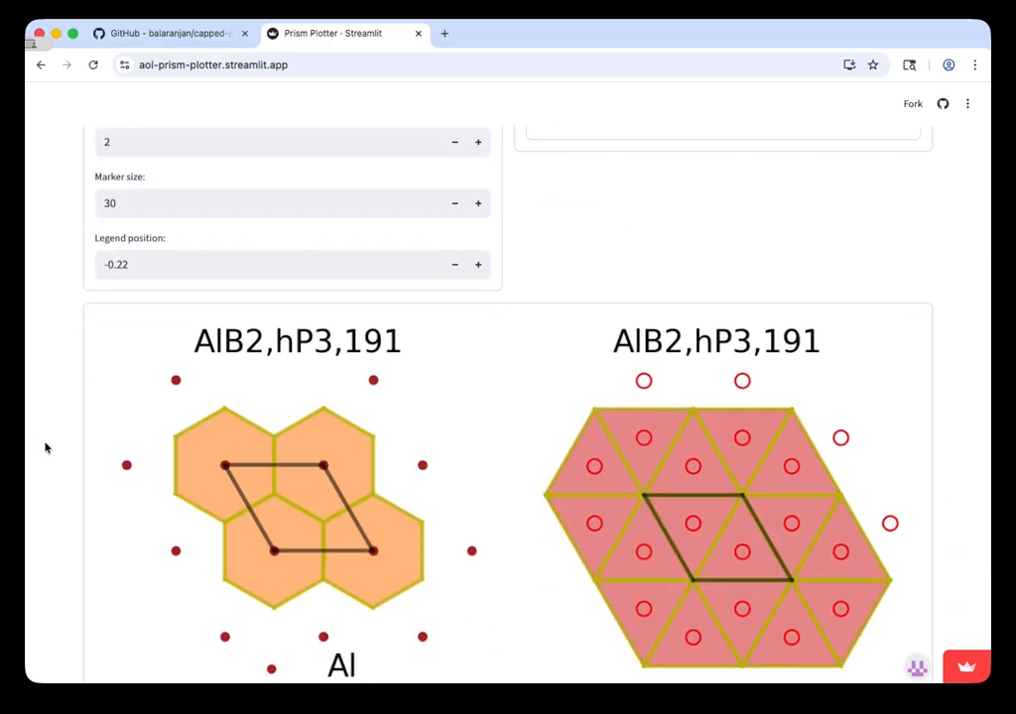
scroll(606, 494, "up", 5)
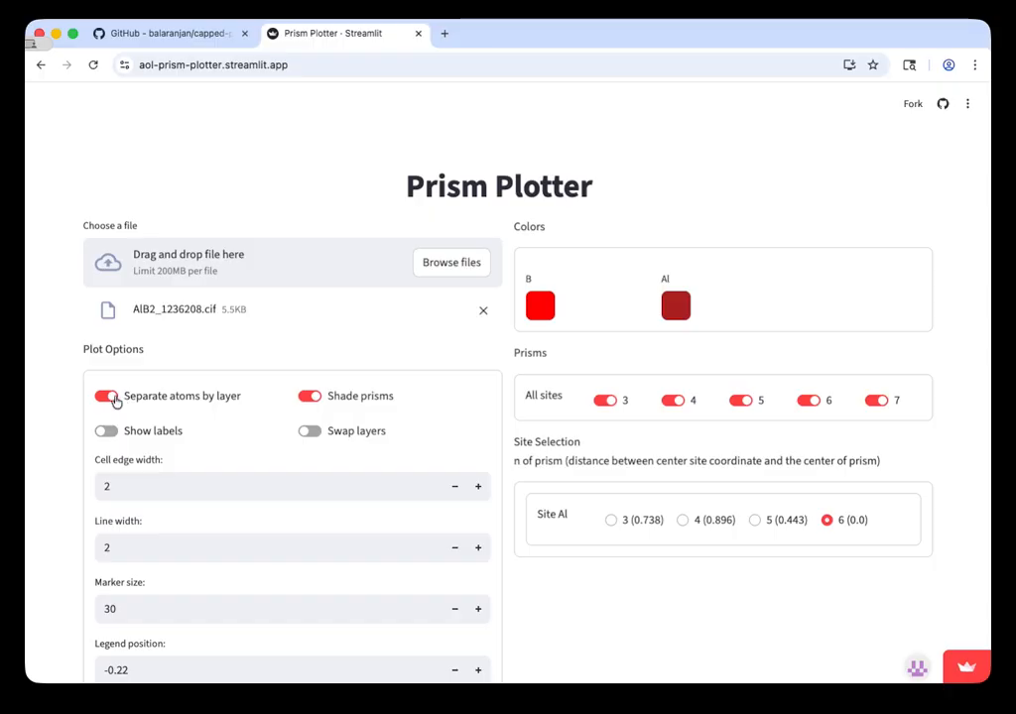
Step: Turn off separating atoms by layer and view the redrawn plots
left_click(105, 394)
scroll(354, 458, "down", 4)
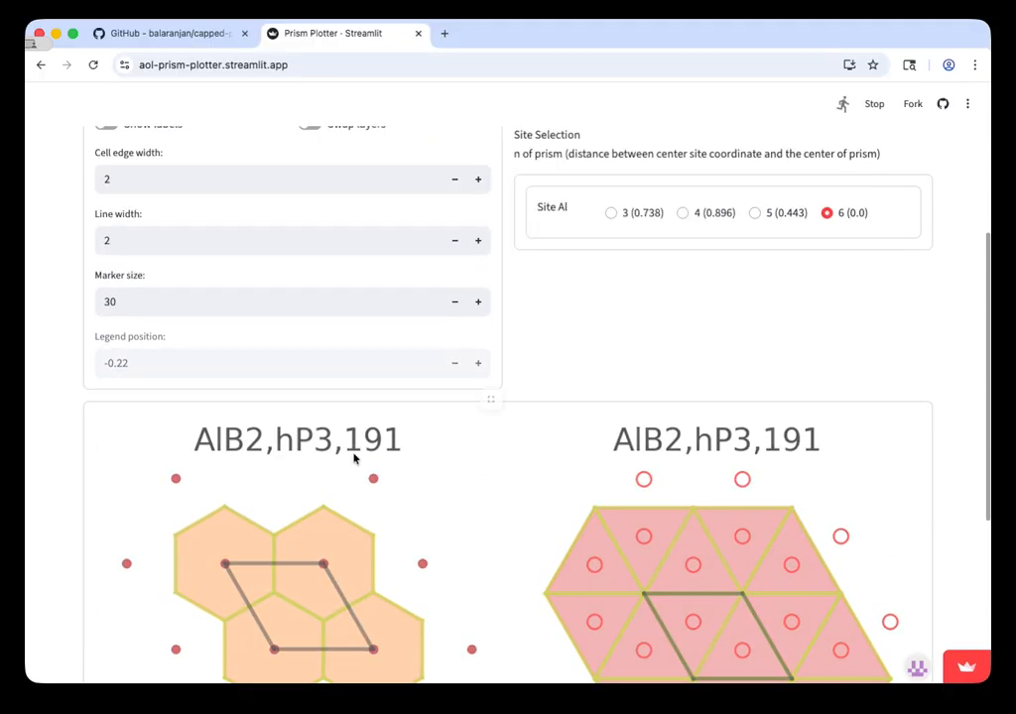
scroll(353, 458, "up", 5)
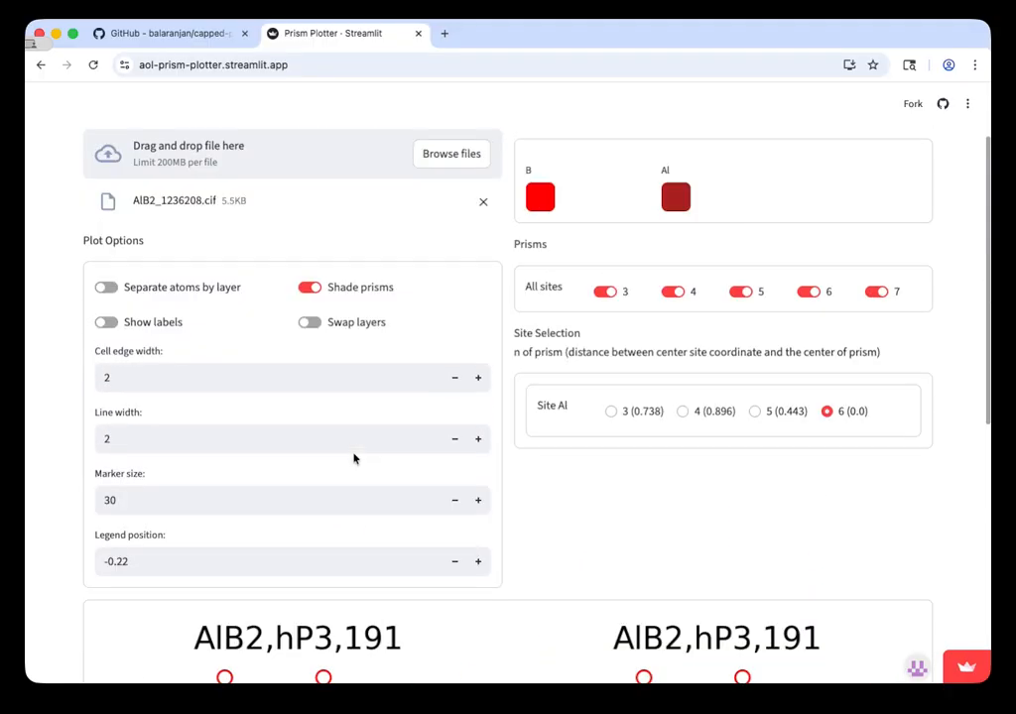
scroll(327, 430, "down", 4)
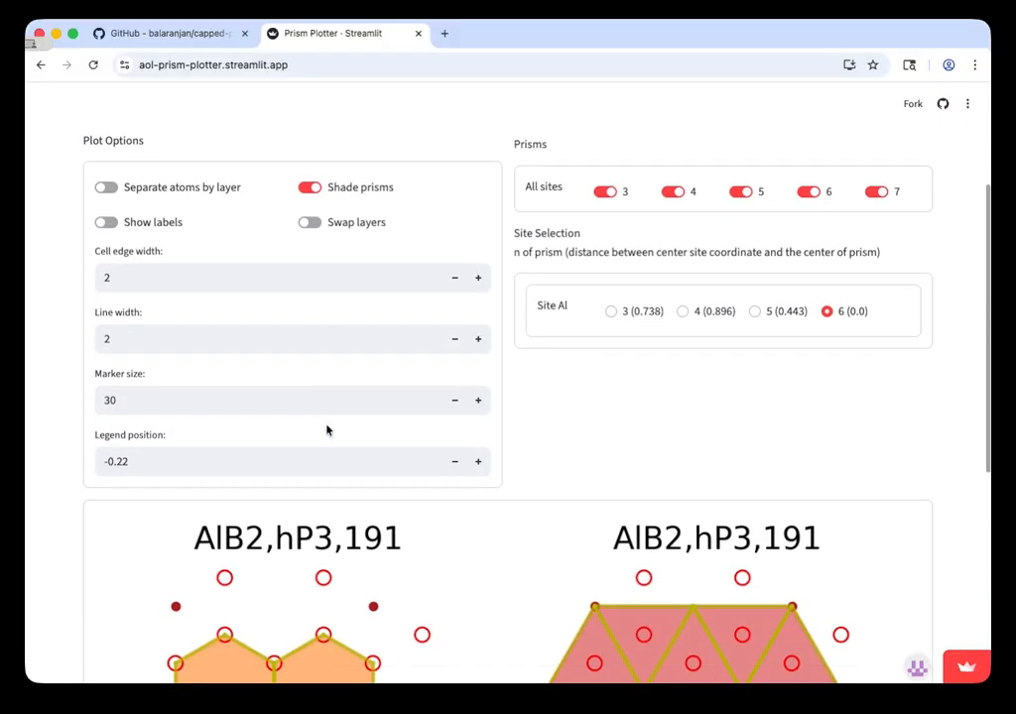
scroll(767, 334, "up", 5)
scroll(767, 334, "down", 3)
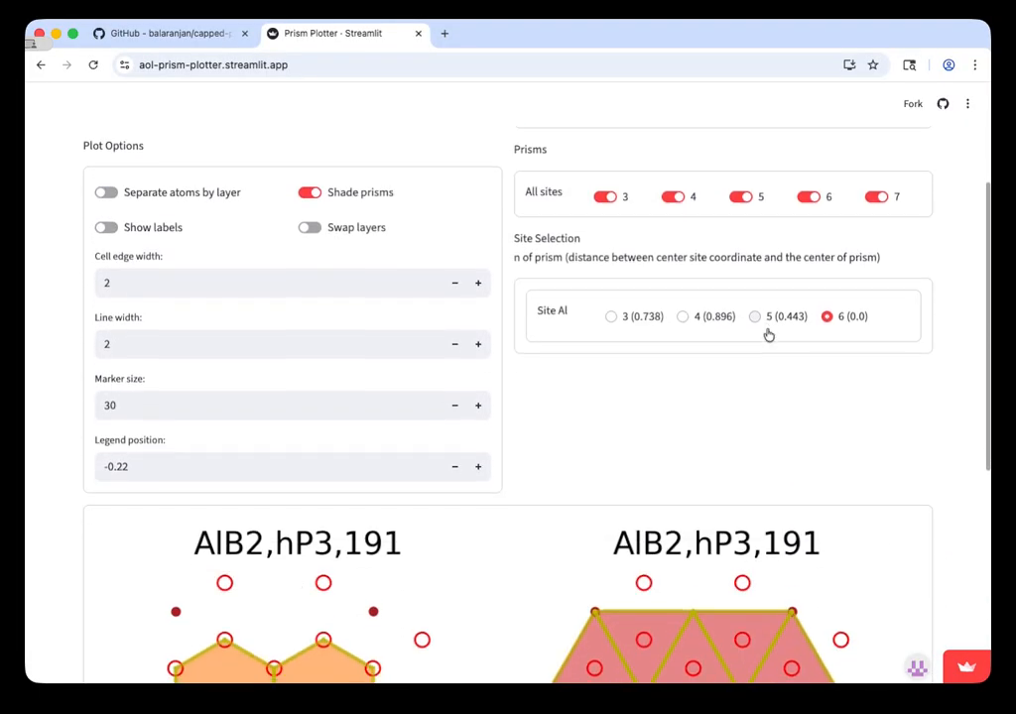
scroll(767, 333, "up", 3)
scroll(561, 264, "down", 1)
scroll(557, 263, "down", 3)
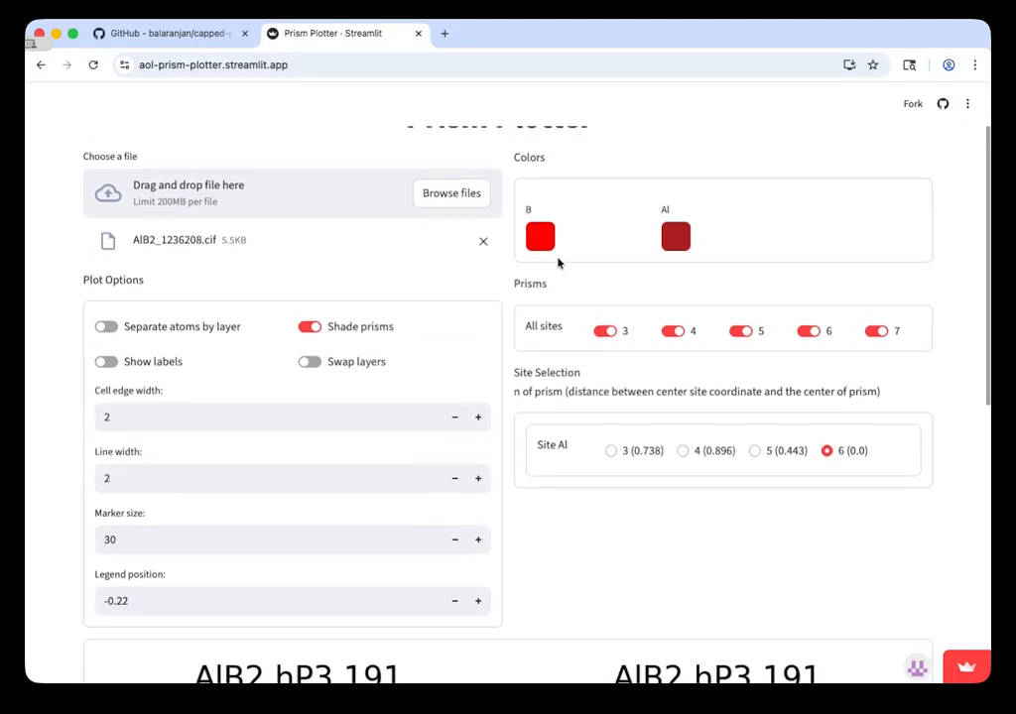
Step: Change the Al atom color to green and check the Al markers and legend in both plots
scroll(557, 260, "up", 3)
scroll(561, 259, "up", 1)
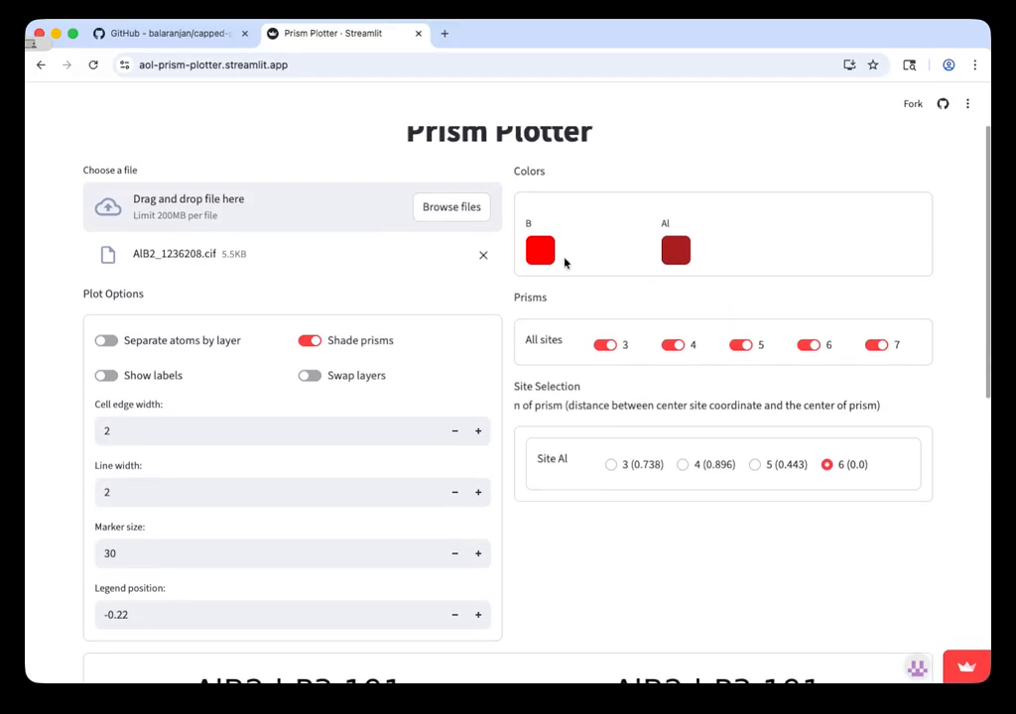
scroll(688, 268, "down", 1)
left_click(679, 236)
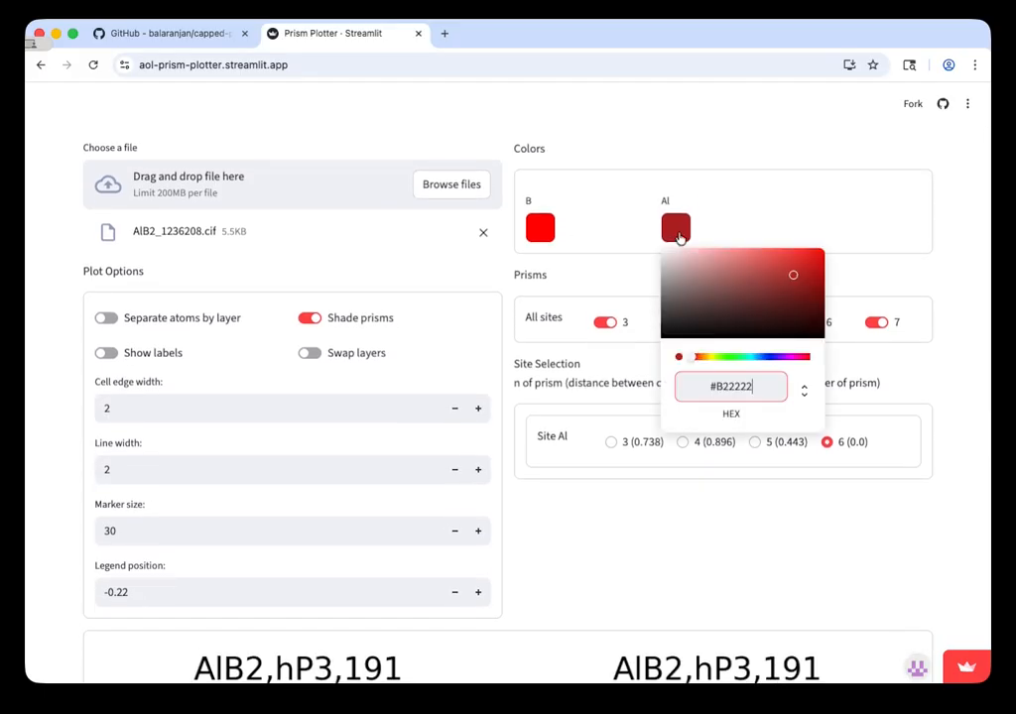
left_click(725, 359)
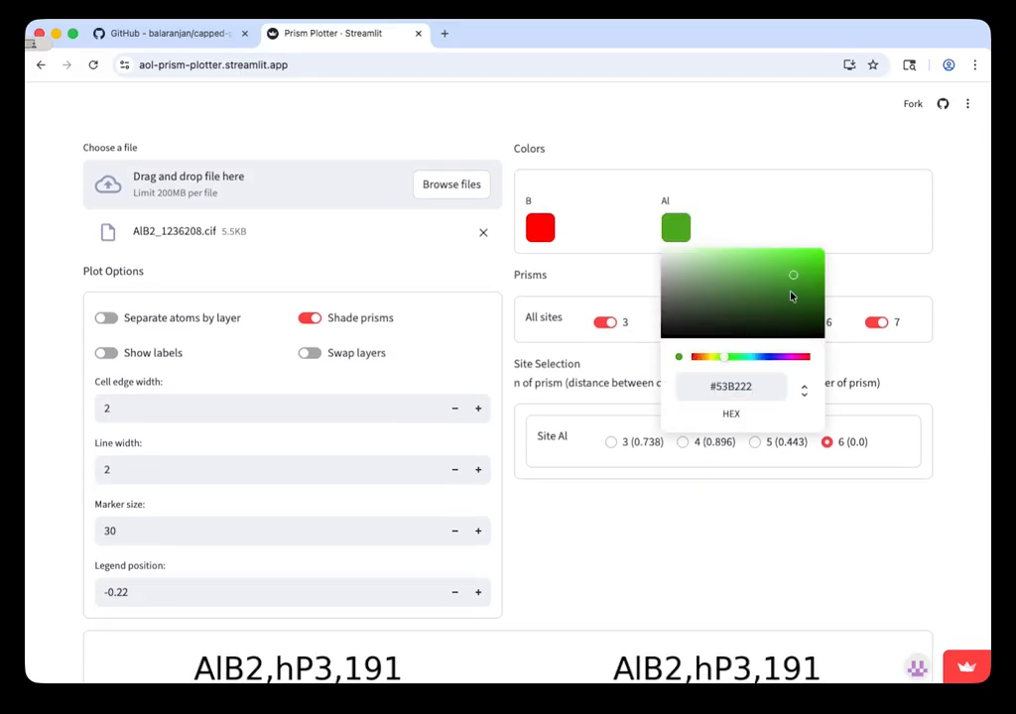
left_click_drag(791, 296, 835, 278)
left_click(951, 401)
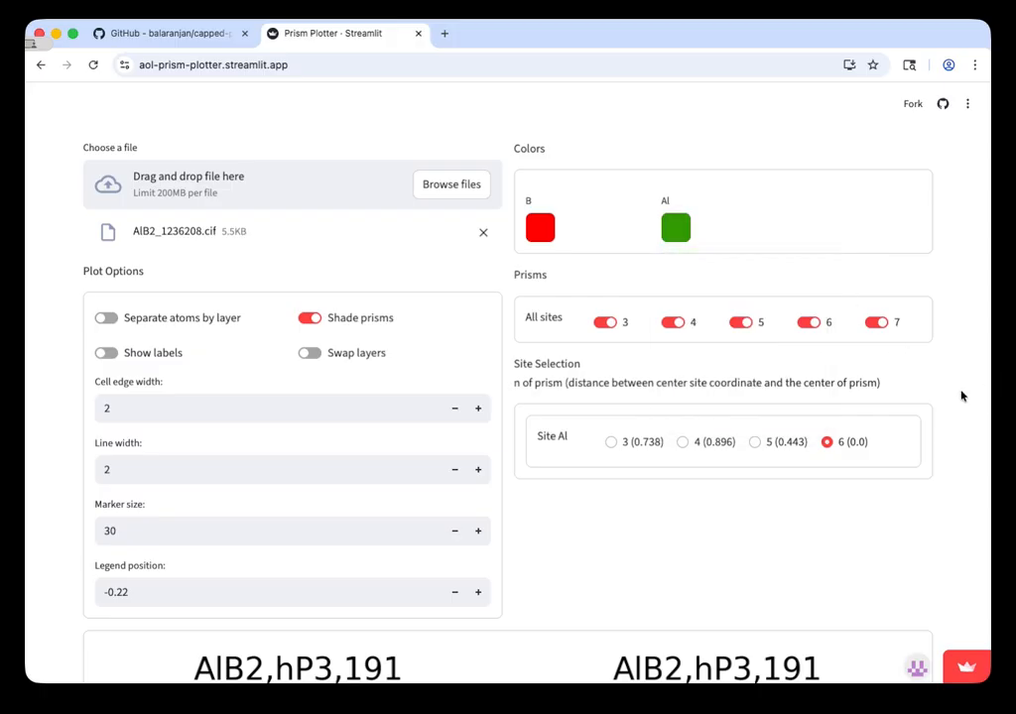
scroll(864, 517, "down", 4)
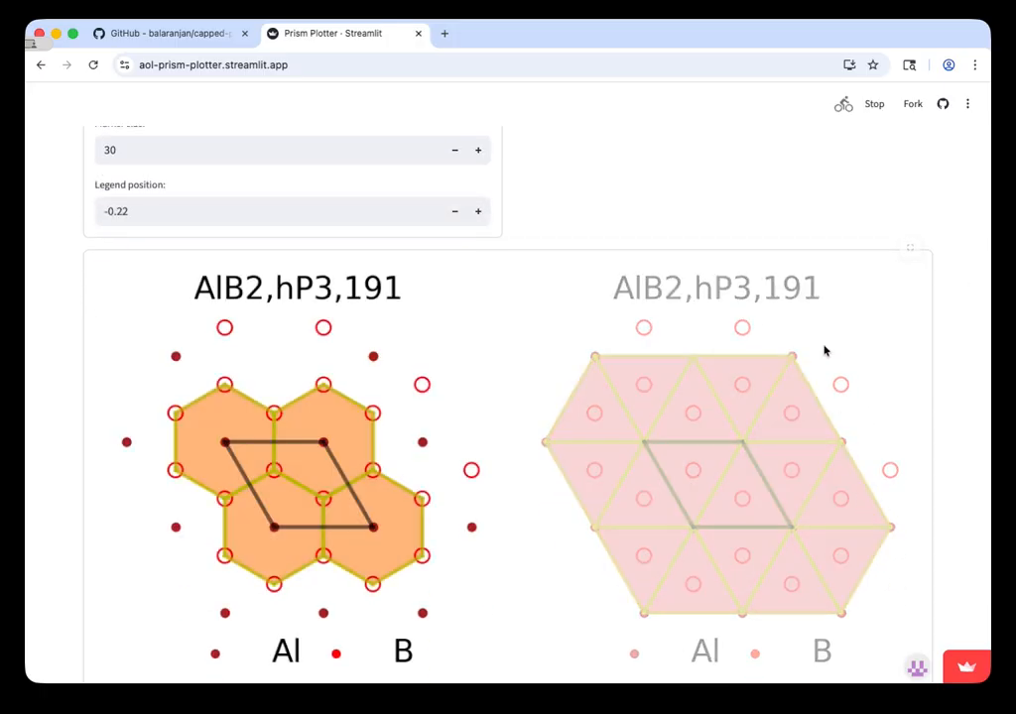
scroll(672, 331, "up", 5)
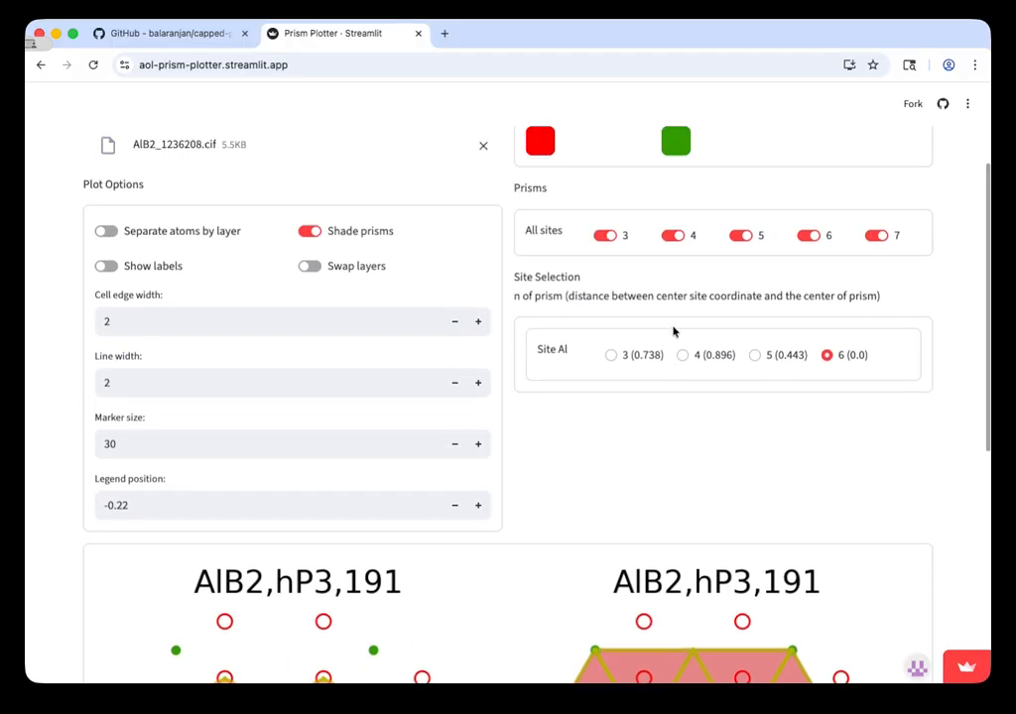
scroll(671, 301, "down", 4)
scroll(671, 304, "down", 3)
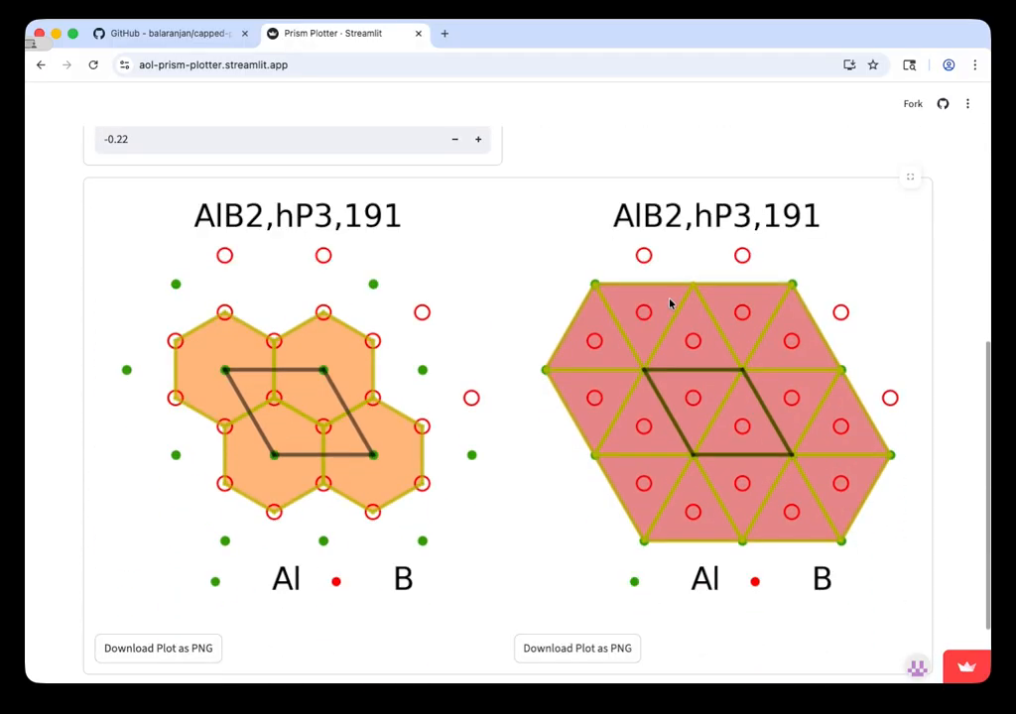
scroll(470, 423, "up", 1)
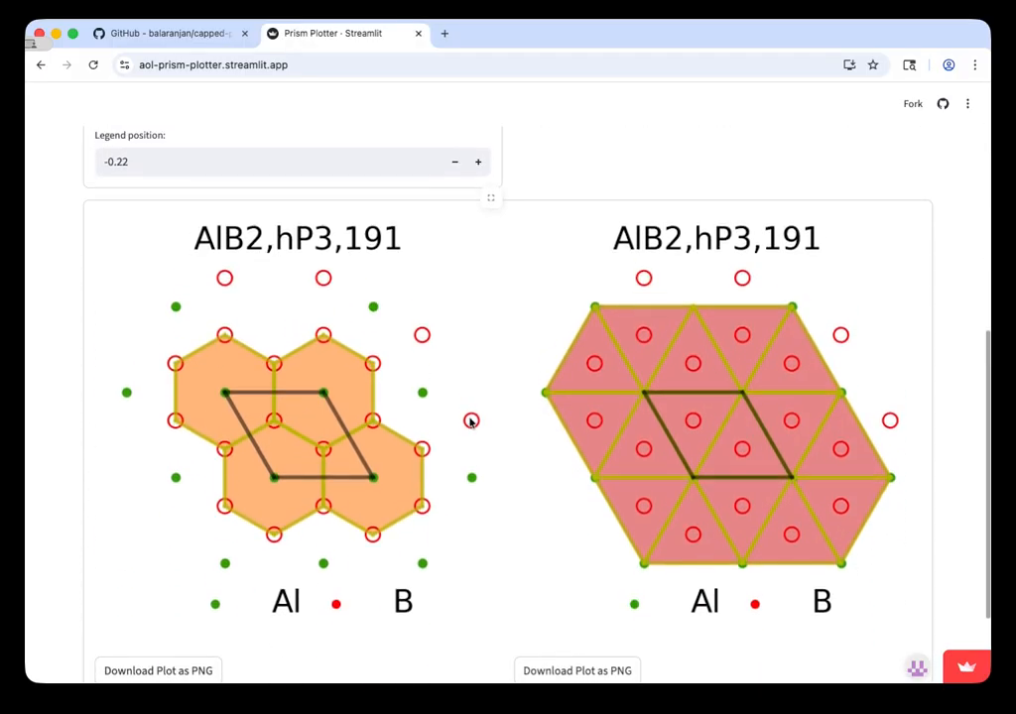
Step: Turn off the 6 prisms for all sites and examine how both plots are redrawn
scroll(471, 423, "up", 4)
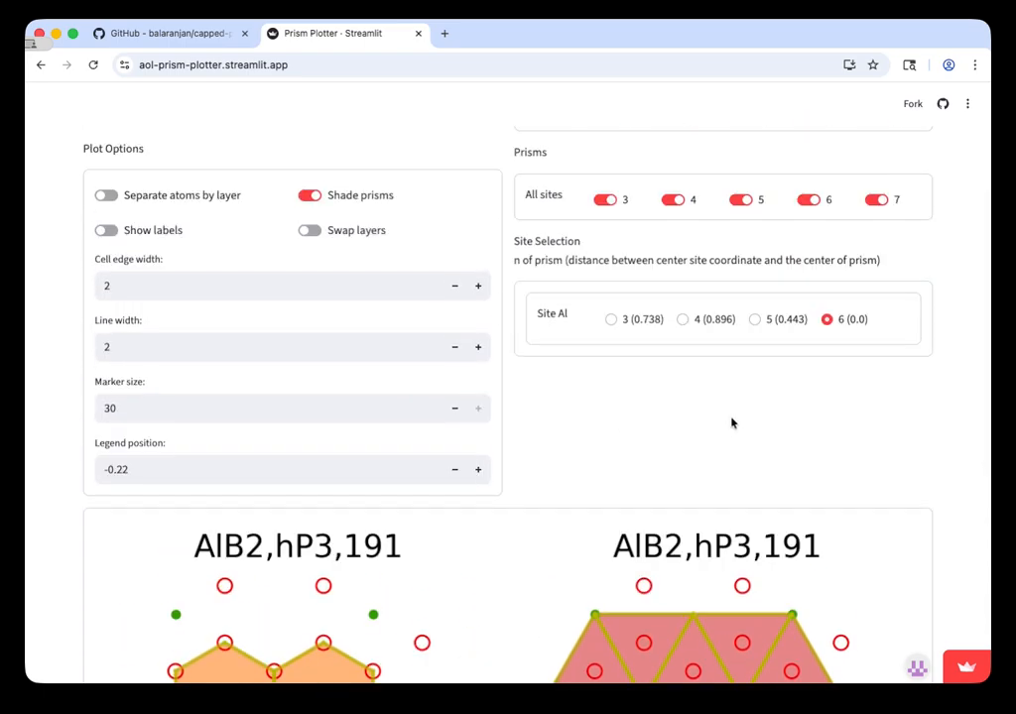
scroll(793, 413, "up", 1)
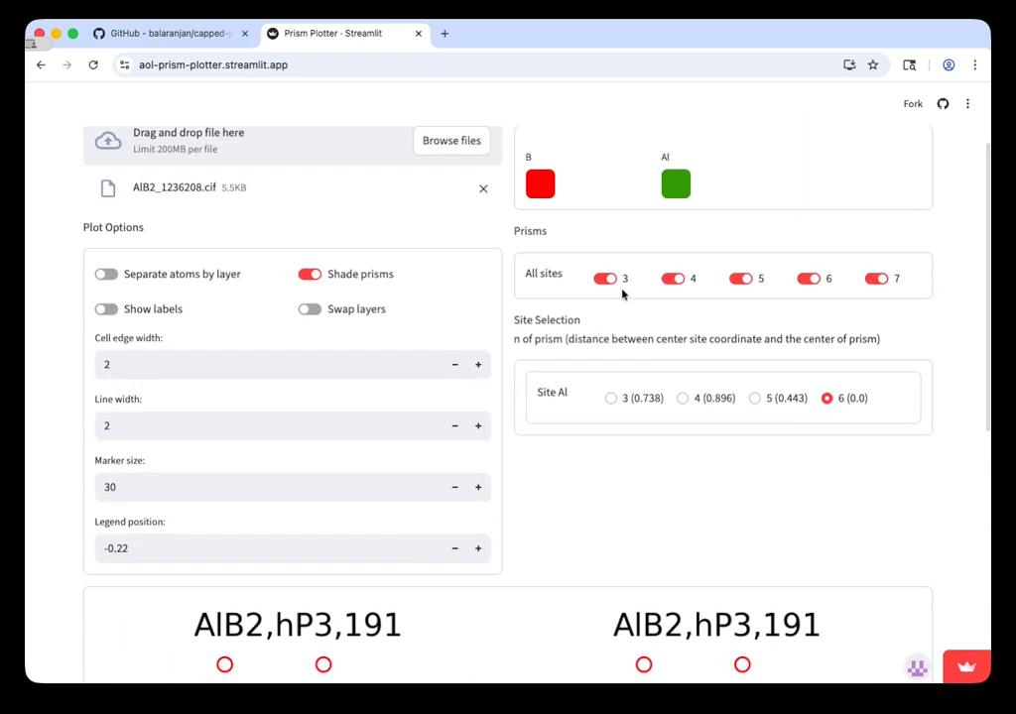
scroll(623, 290, "down", 4)
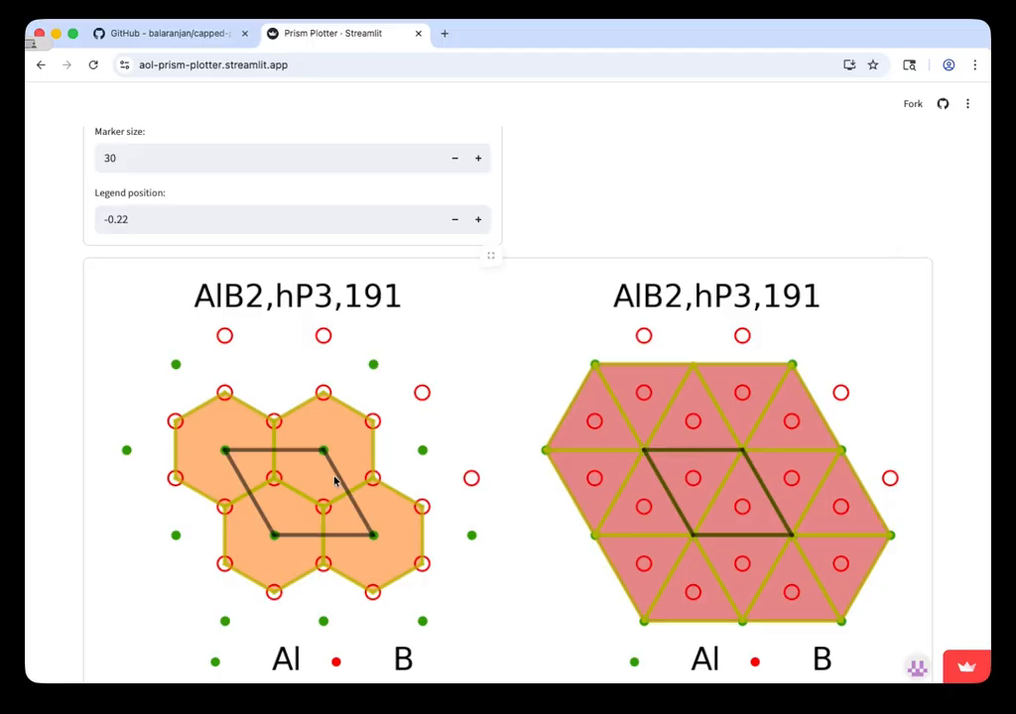
scroll(334, 481, "up", 1)
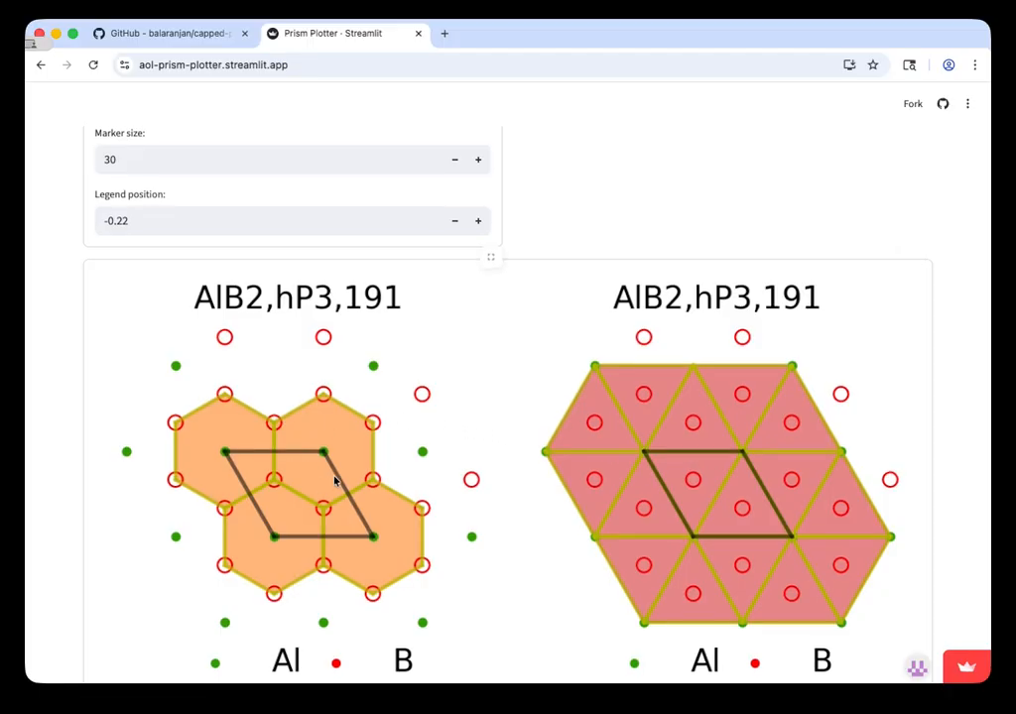
scroll(334, 481, "up", 5)
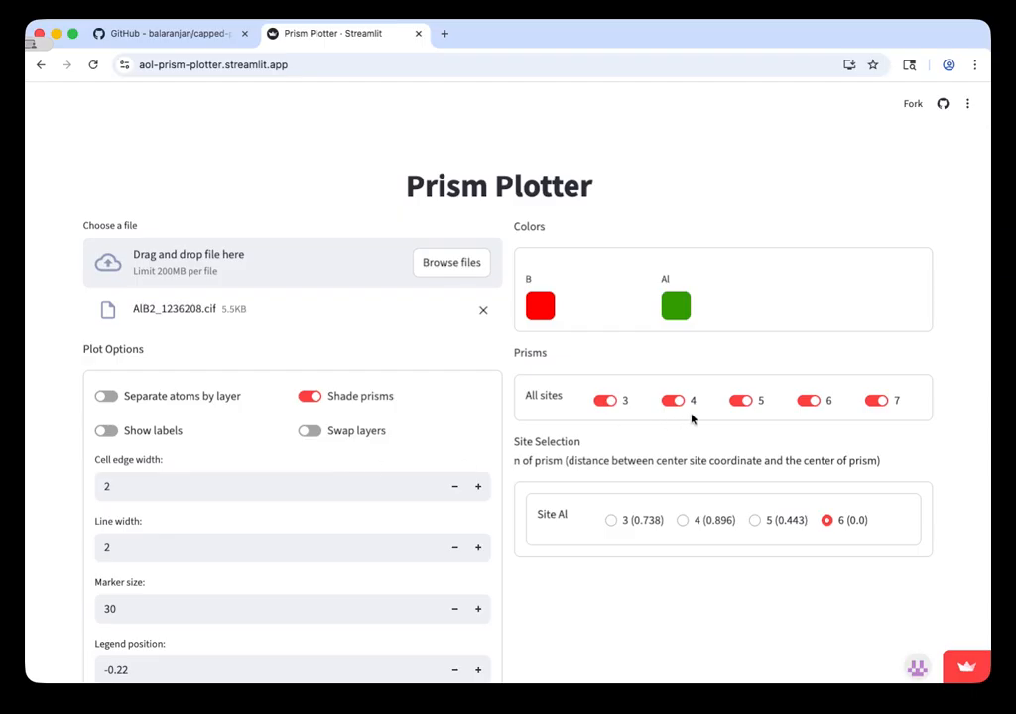
left_click(810, 402)
scroll(701, 583, "down", 5)
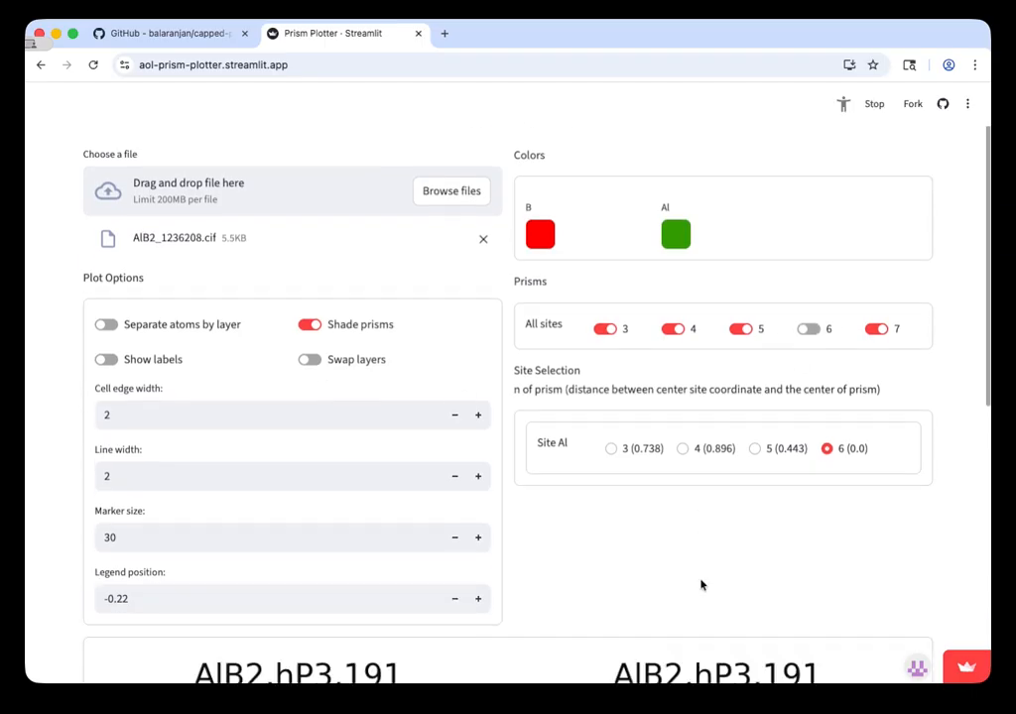
scroll(700, 583, "down", 5)
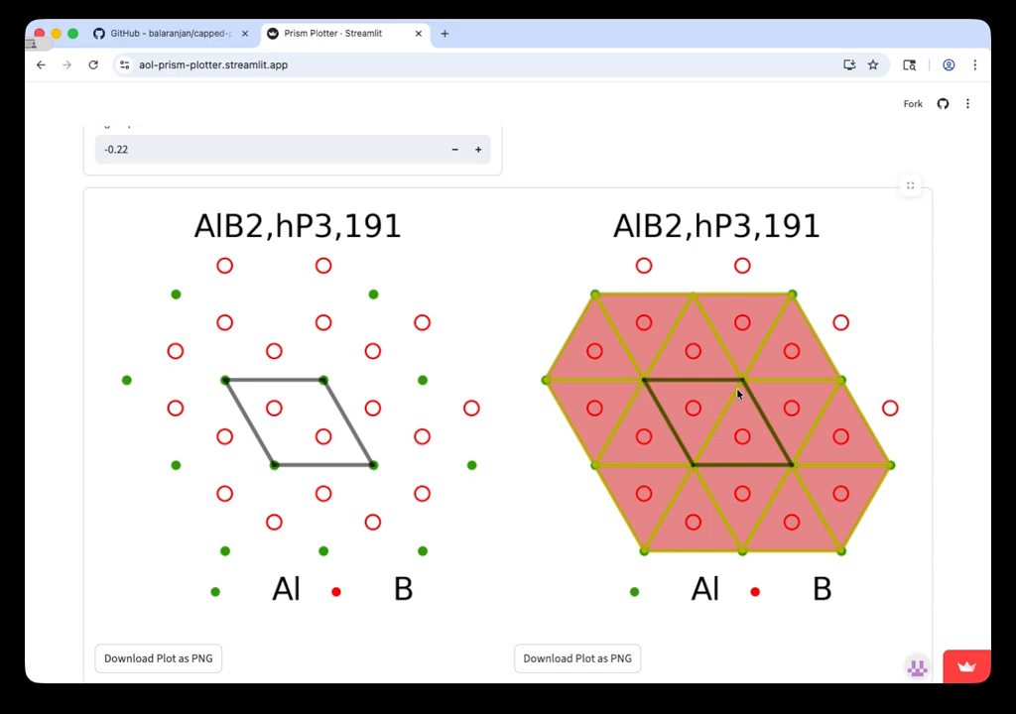
Step: Turn the 6 prisms back on for all sites and check both plots and the Al site selection
scroll(737, 394, "up", 5)
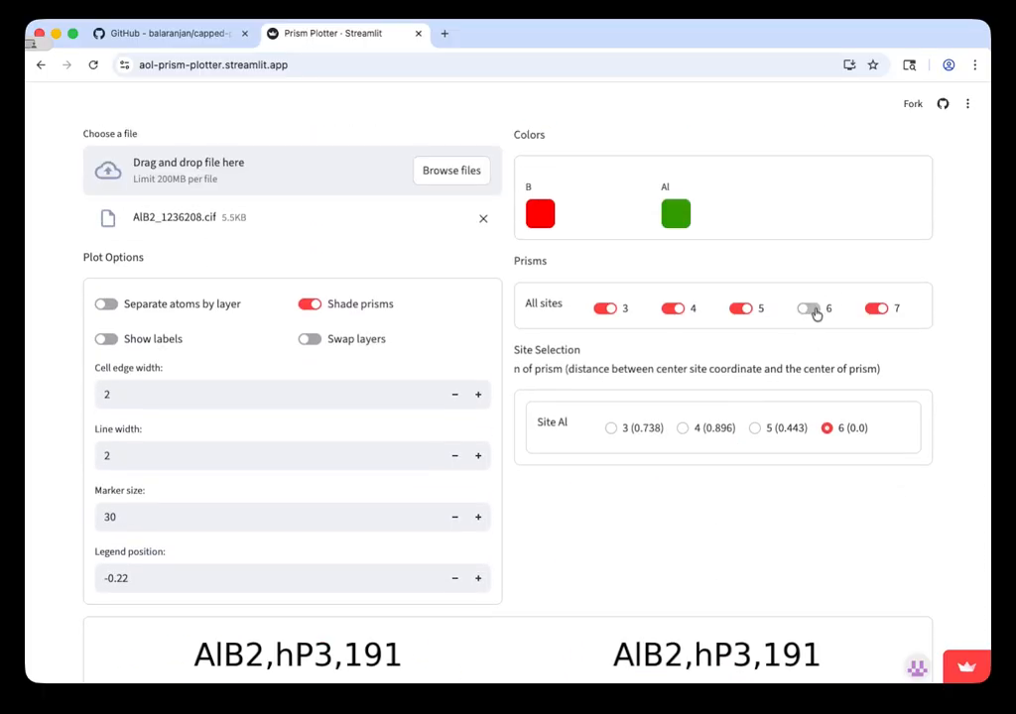
left_click(811, 310)
scroll(664, 391, "down", 5)
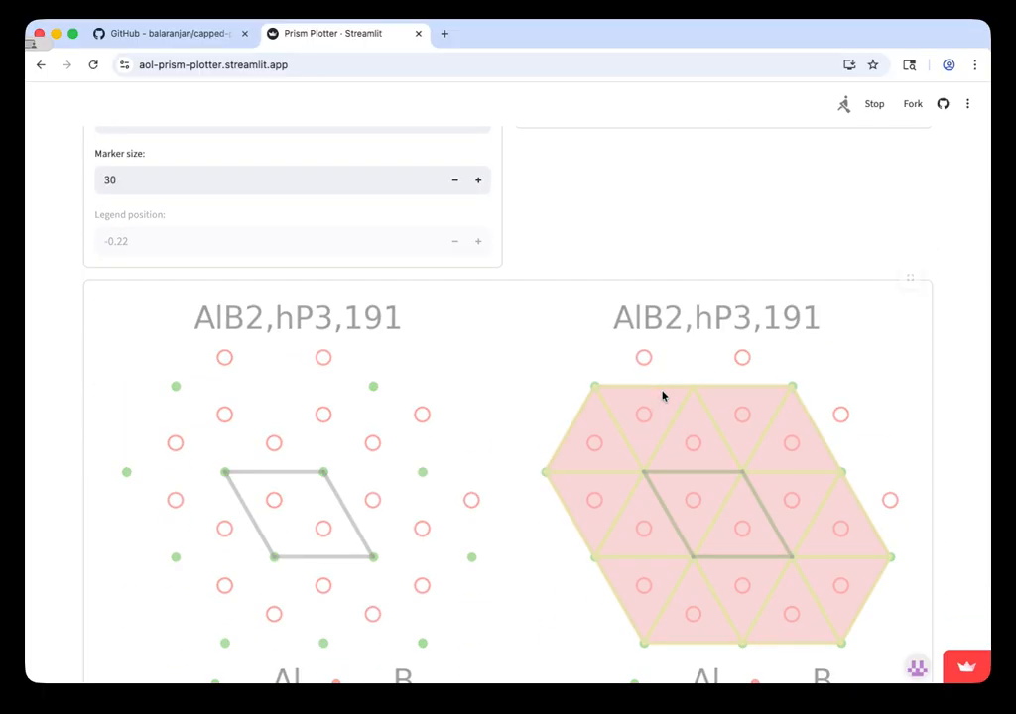
scroll(662, 396, "up", 3)
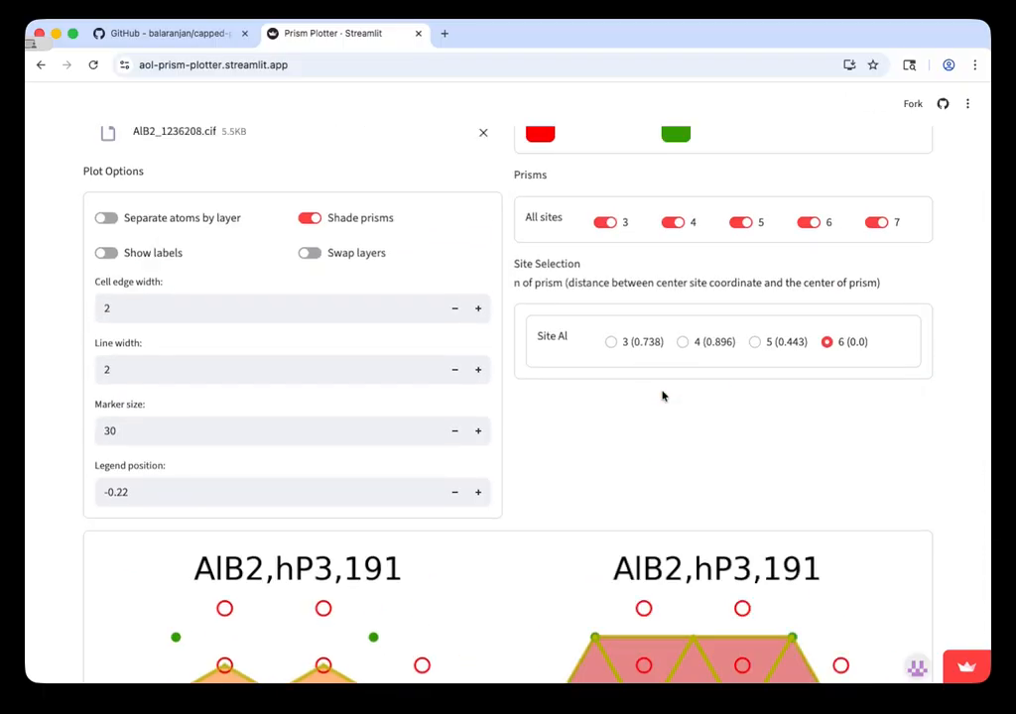
scroll(662, 396, "down", 5)
scroll(662, 395, "up", 5)
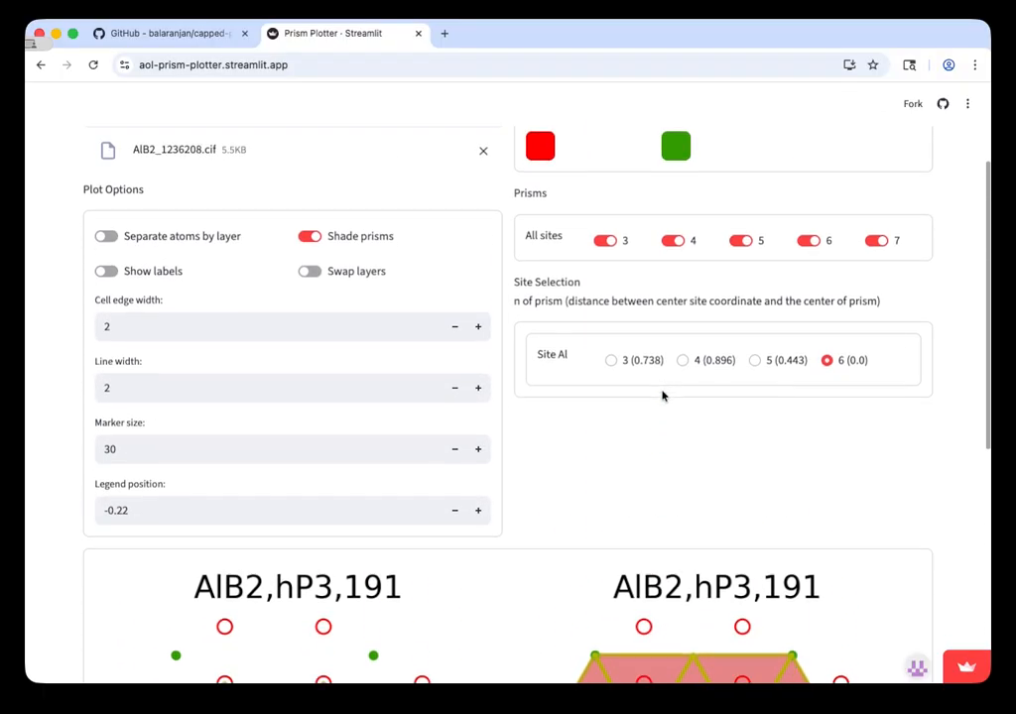
scroll(662, 396, "down", 5)
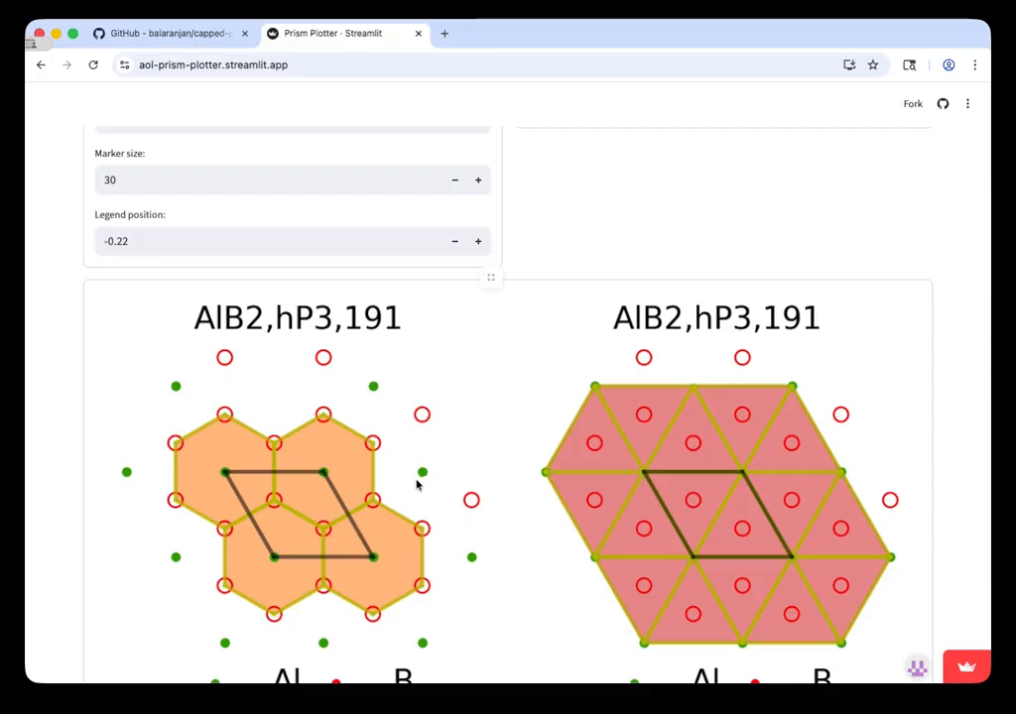
scroll(322, 476, "up", 5)
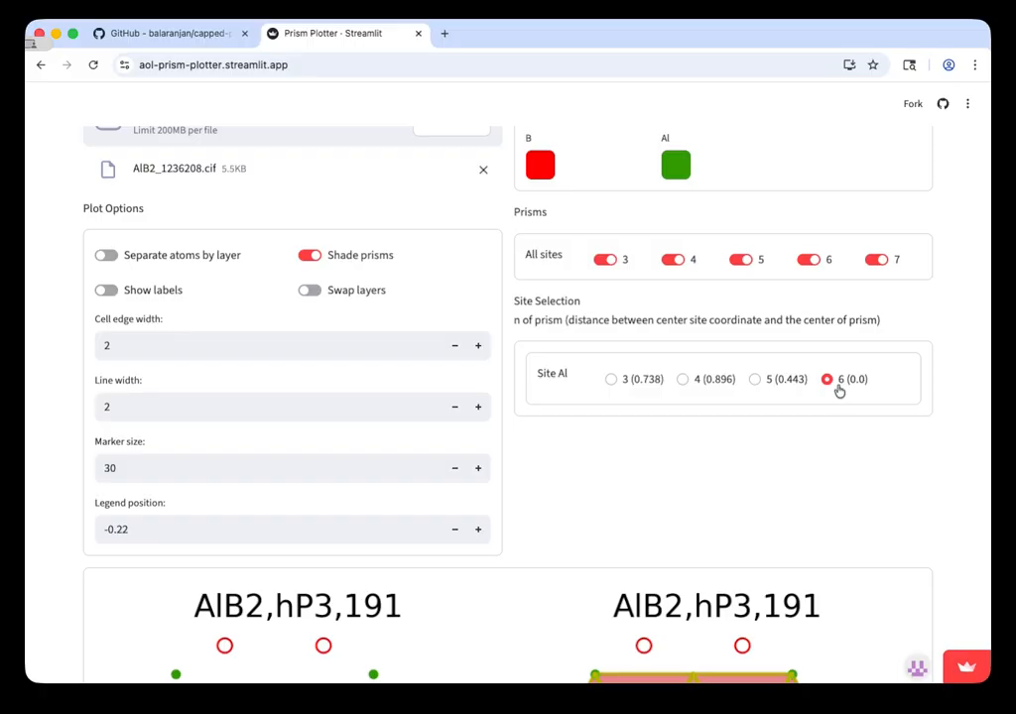
Step: Select the 3 (0.738) prism for site Al and examine how the prisms are redrawn in the plots
scroll(840, 390, "down", 1)
scroll(840, 390, "down", 5)
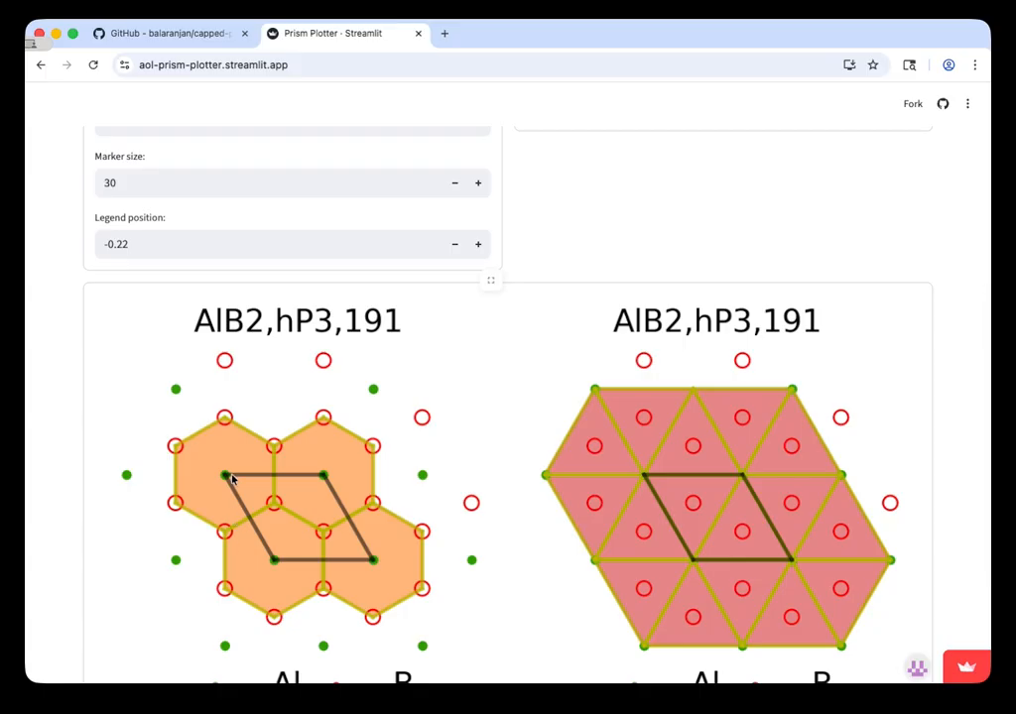
scroll(705, 320, "up", 4)
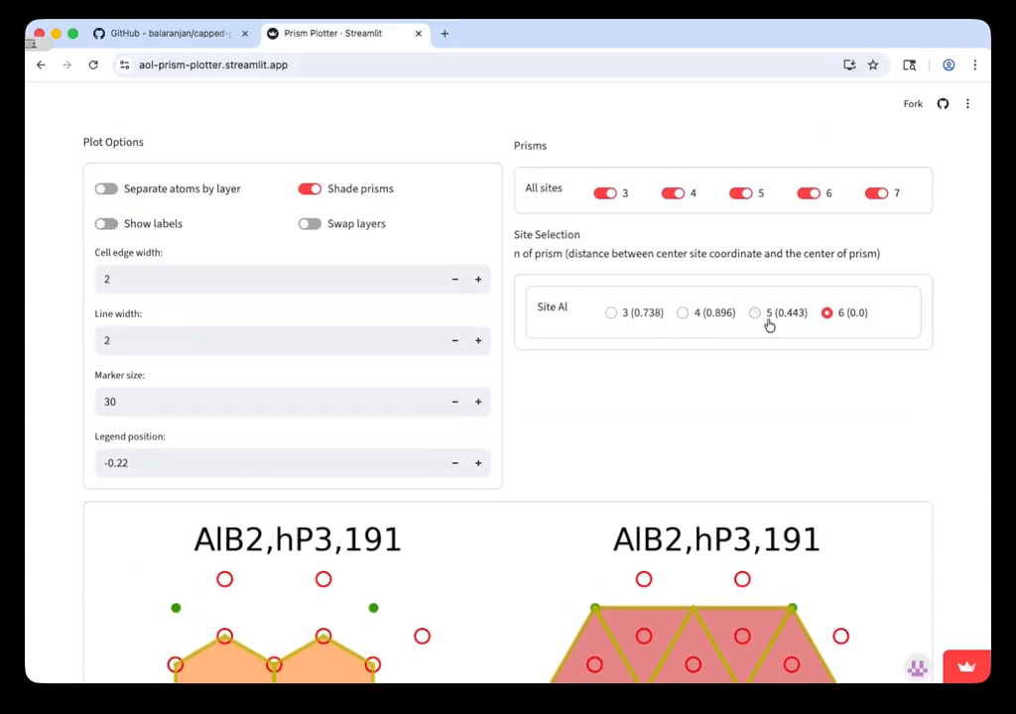
left_click(612, 315)
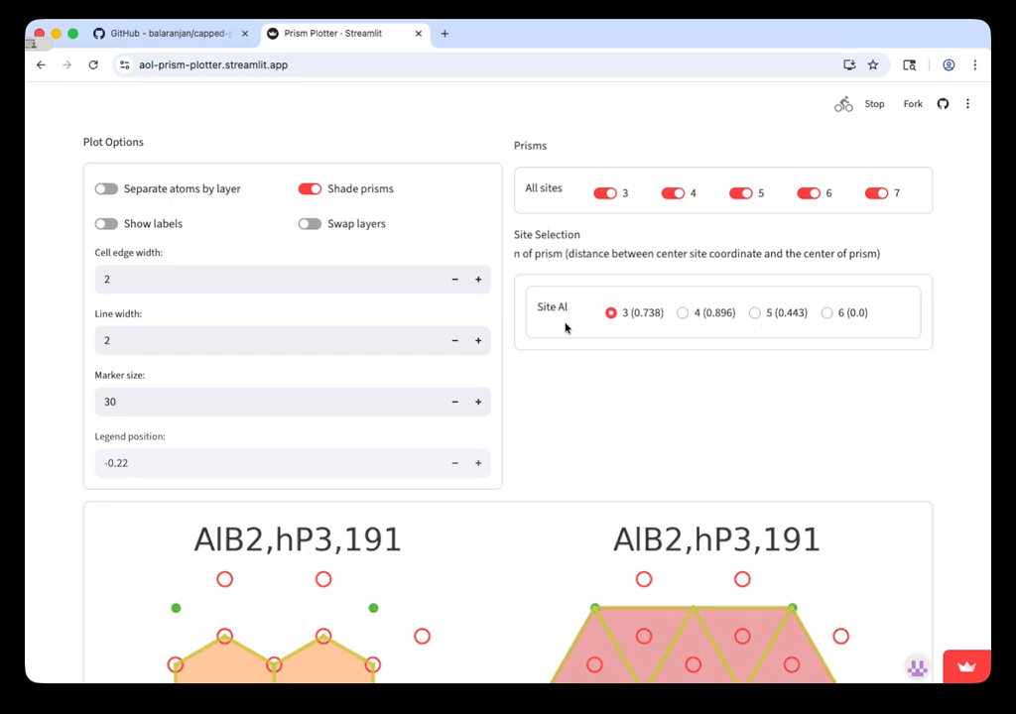
scroll(602, 410, "down", 3)
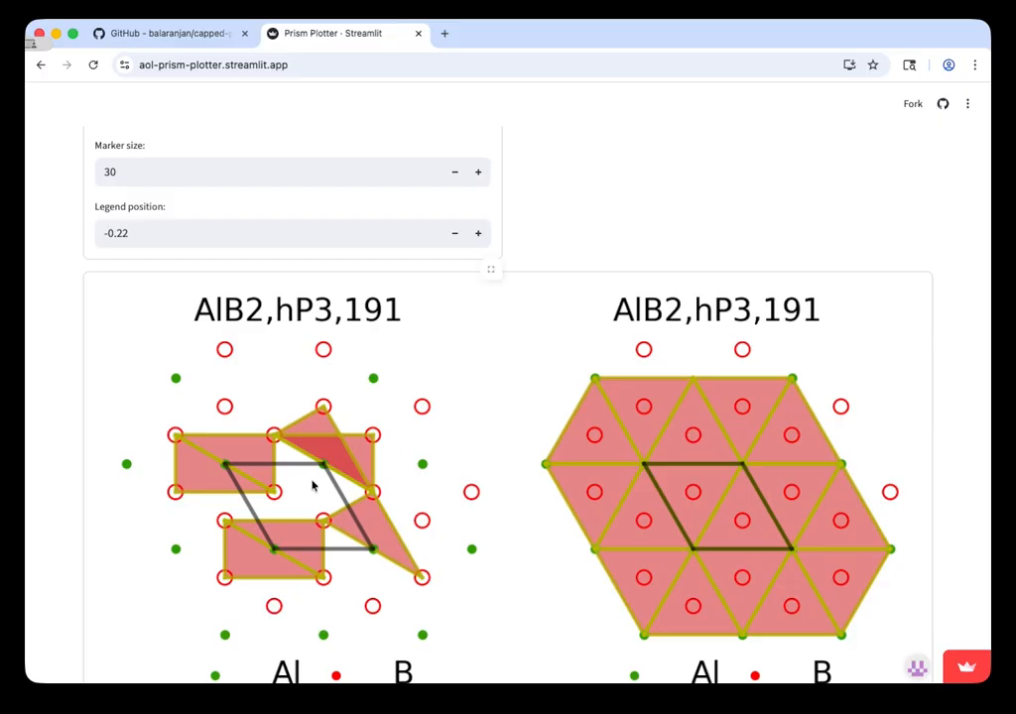
scroll(218, 458, "up", 1)
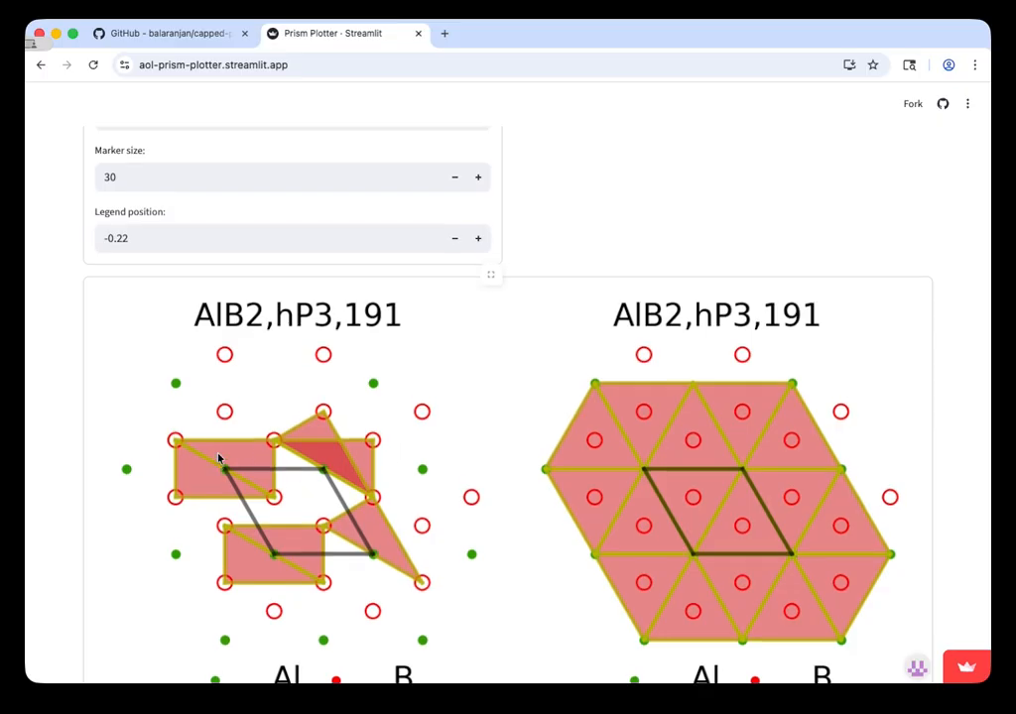
scroll(218, 458, "up", 3)
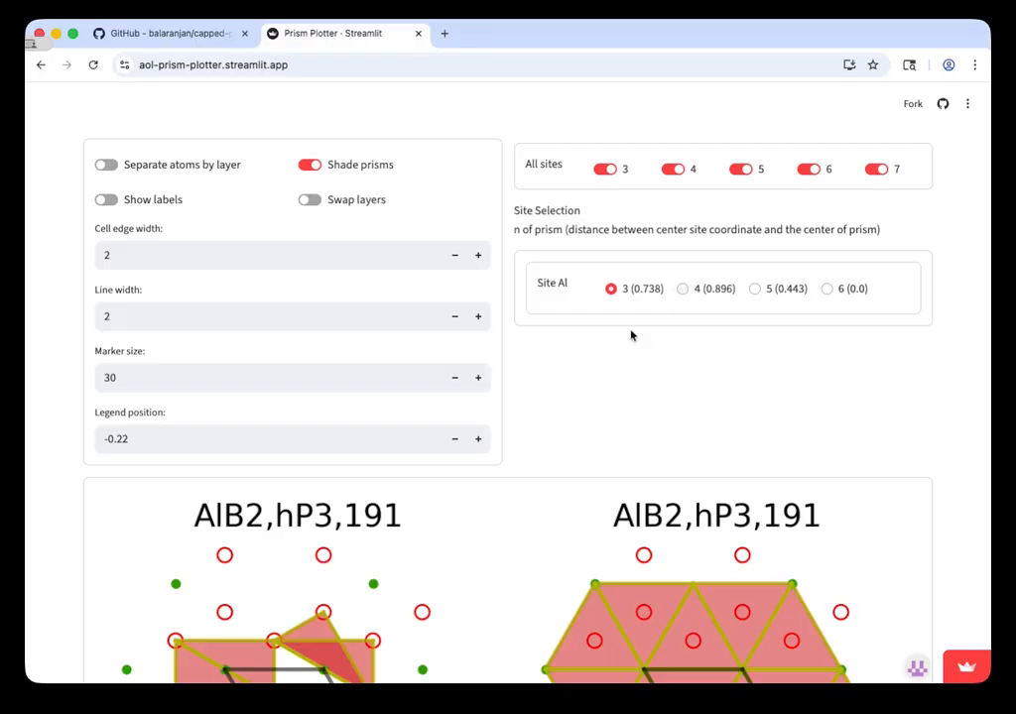
scroll(615, 347, "down", 5)
scroll(494, 395, "up", 5)
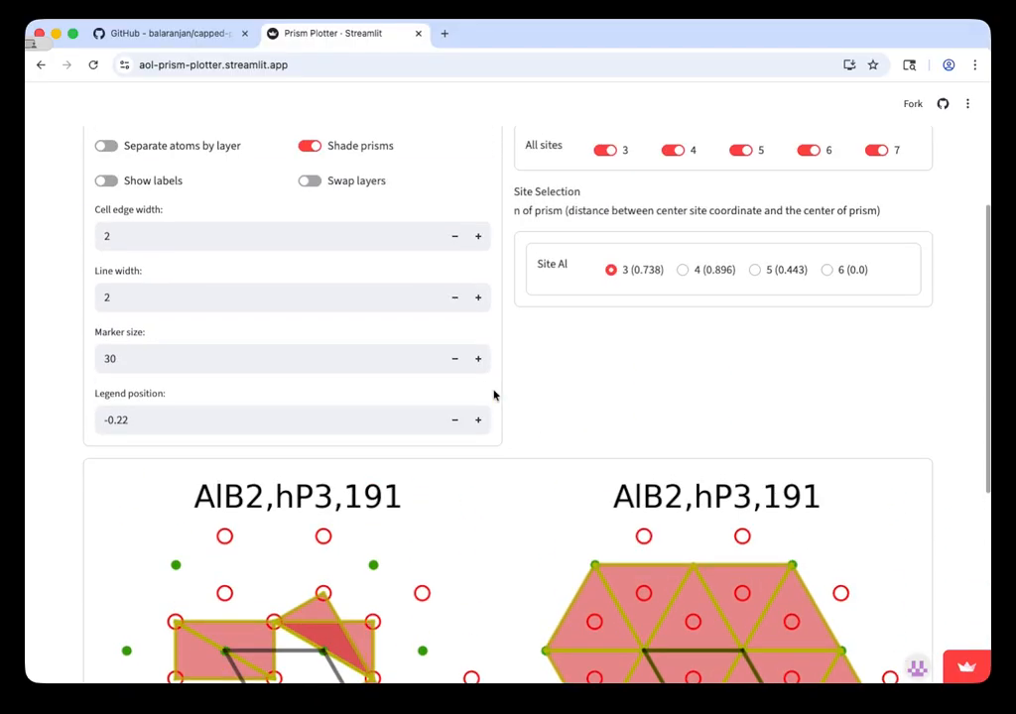
Step: Switch site Al to the 4 (0.896) prism and view the redrawn plots
left_click(682, 270)
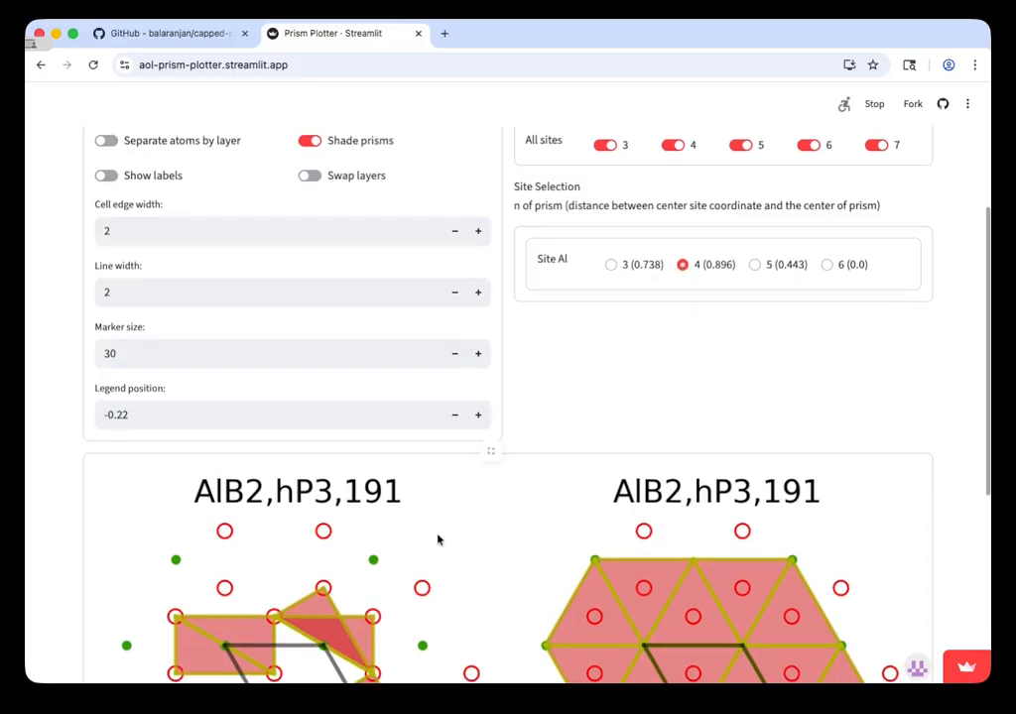
scroll(437, 538, "down", 3)
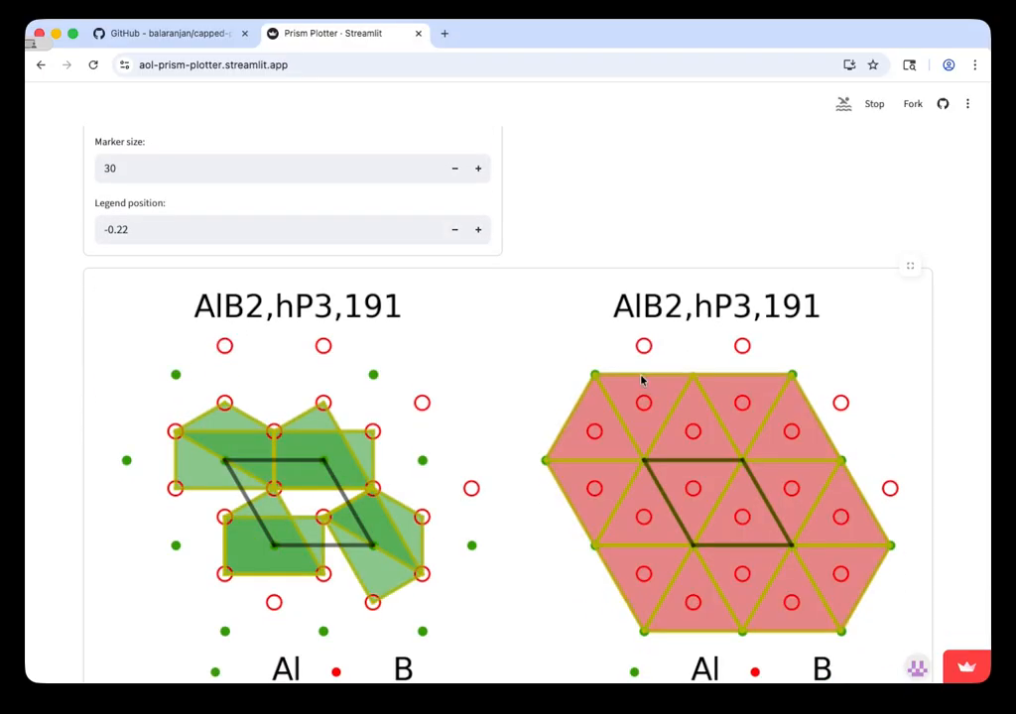
scroll(642, 382, "up", 3)
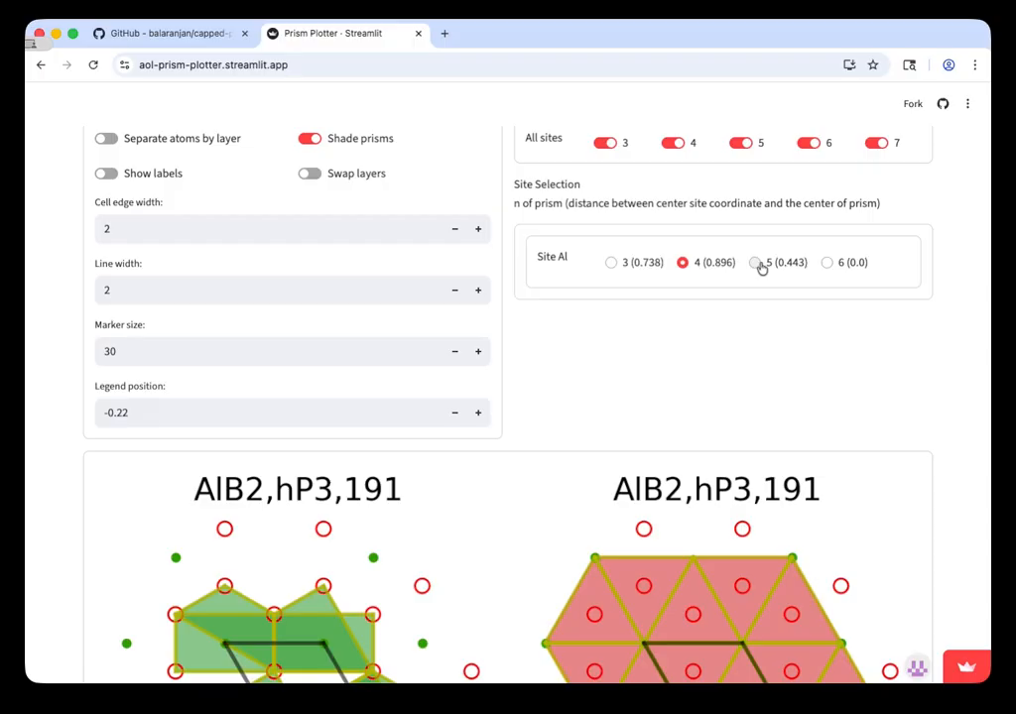
Step: Switch site Al to the 5 (0.443) prism and inspect the Al-centered prisms in the redrawn plot
left_click(755, 263)
scroll(514, 451, "down", 3)
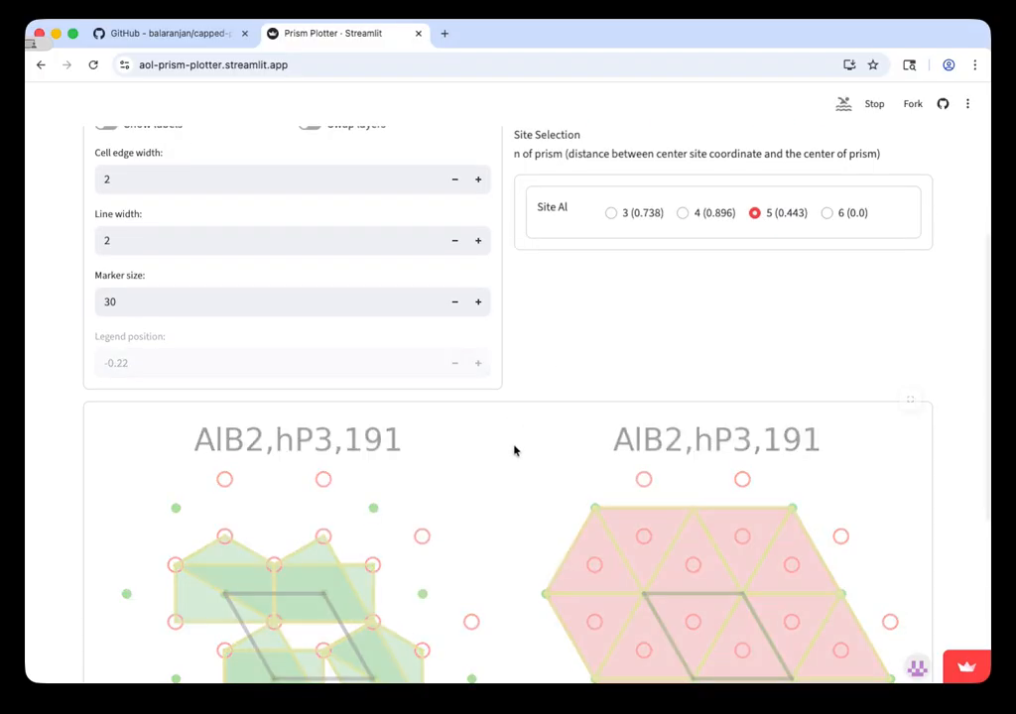
scroll(513, 451, "up", 2)
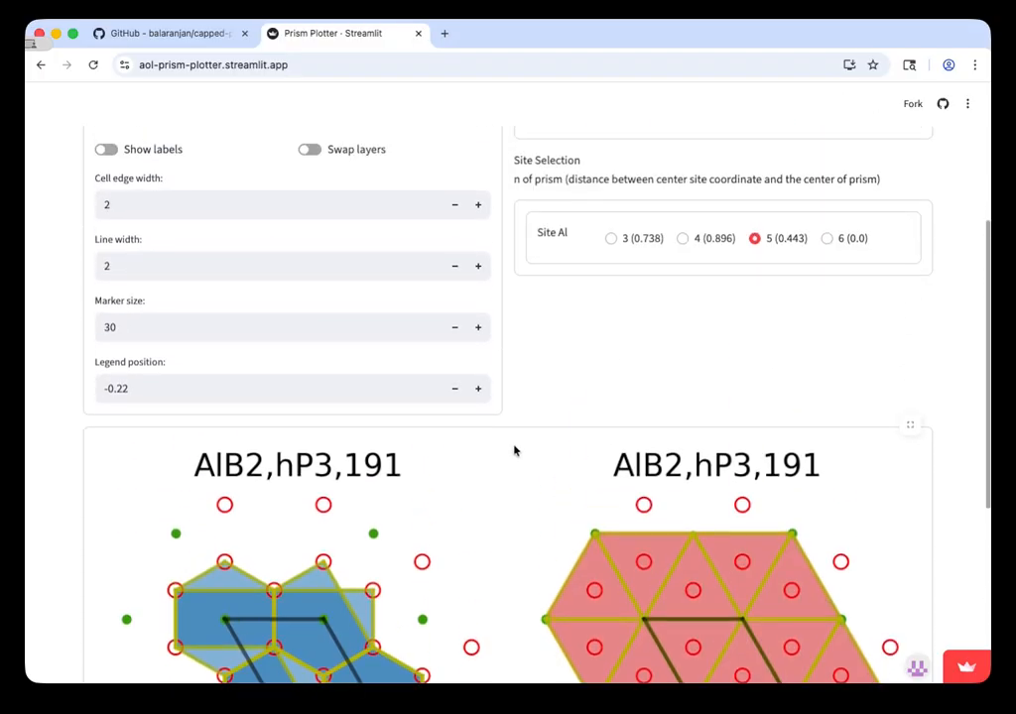
scroll(514, 450, "down", 1)
scroll(554, 420, "up", 2)
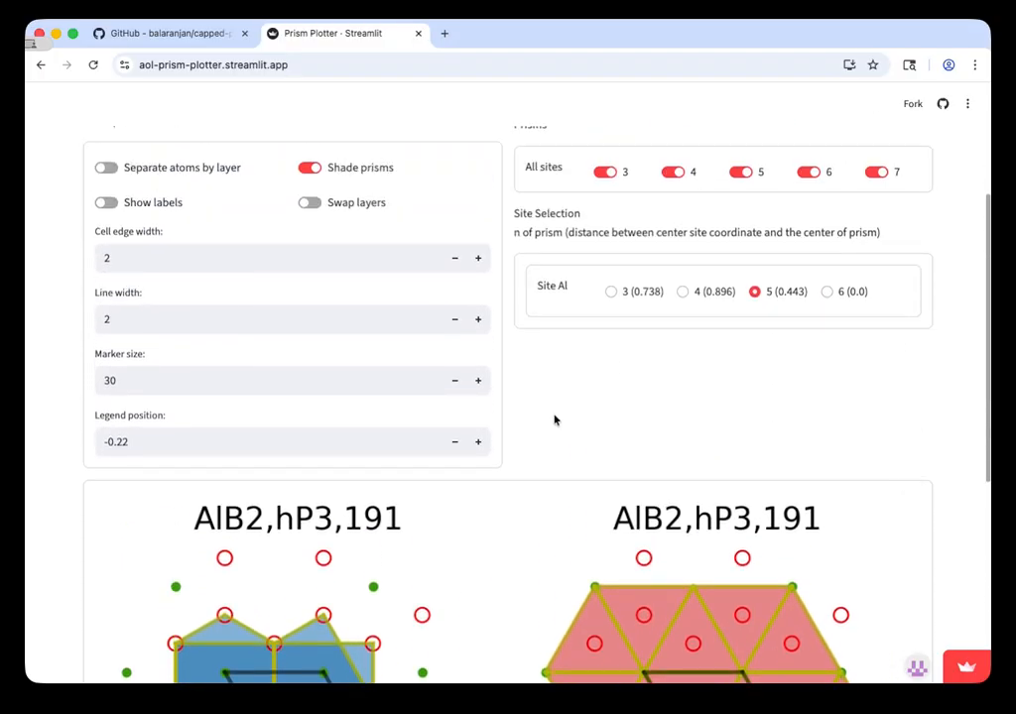
Step: Set site Al back to the 6 (0.0) prism and check both plots
left_click(826, 291)
scroll(694, 337, "down", 1)
scroll(653, 368, "down", 3)
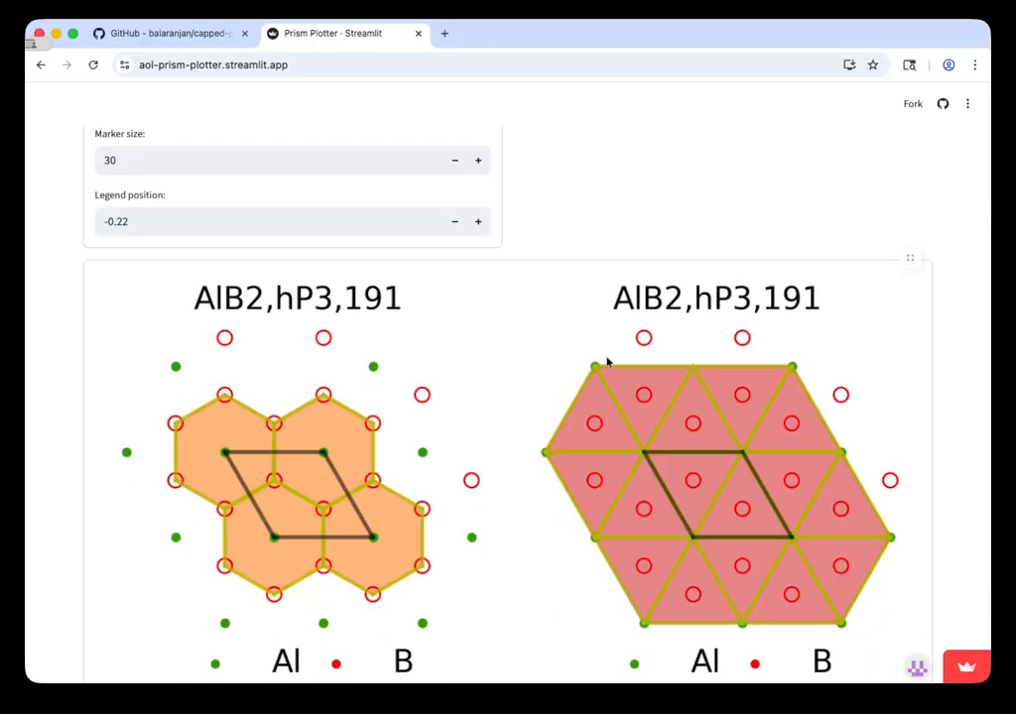
Step: Review the color, prism and plot settings, both finished plots and the PNG download option below each plot
scroll(729, 211, "up", 4)
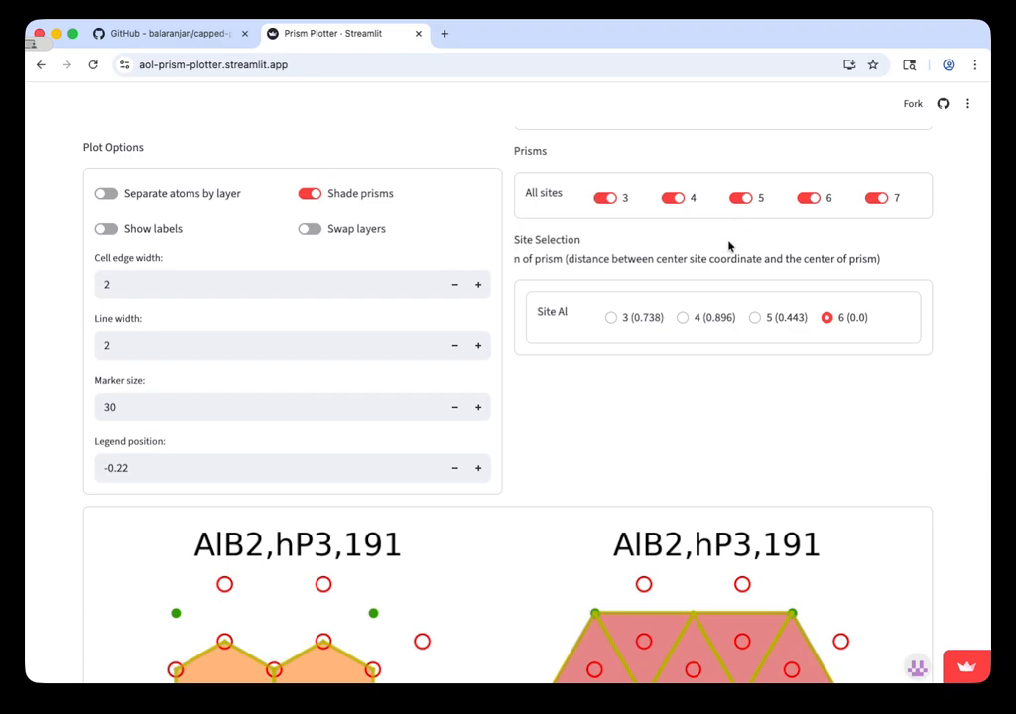
scroll(735, 367, "up", 1)
scroll(735, 367, "up", 1)
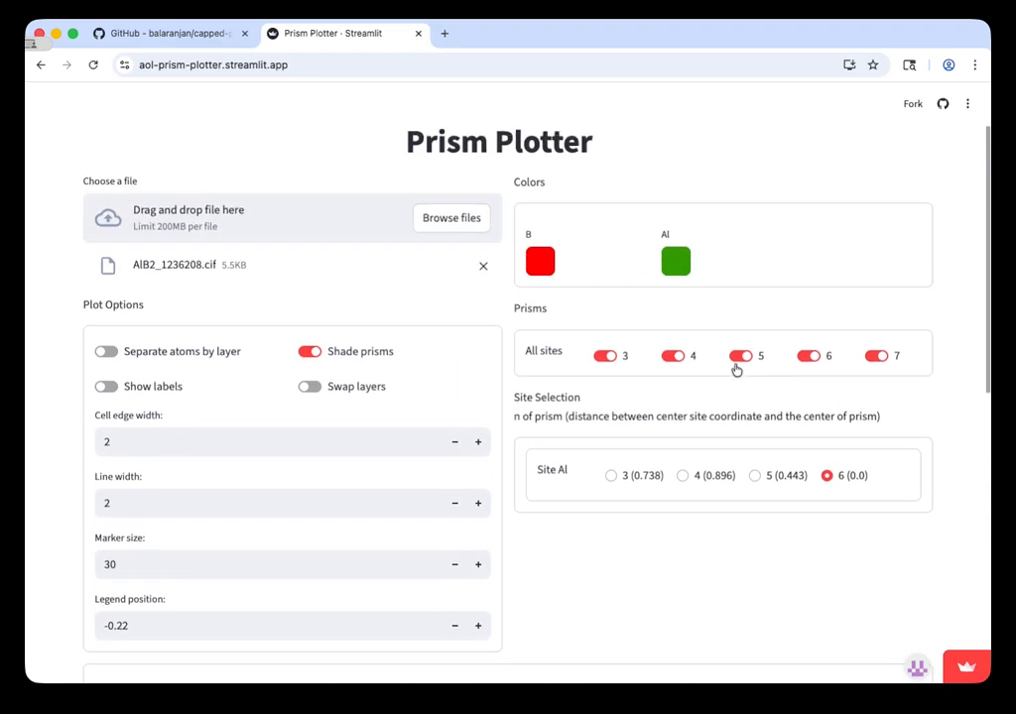
scroll(735, 367, "down", 2)
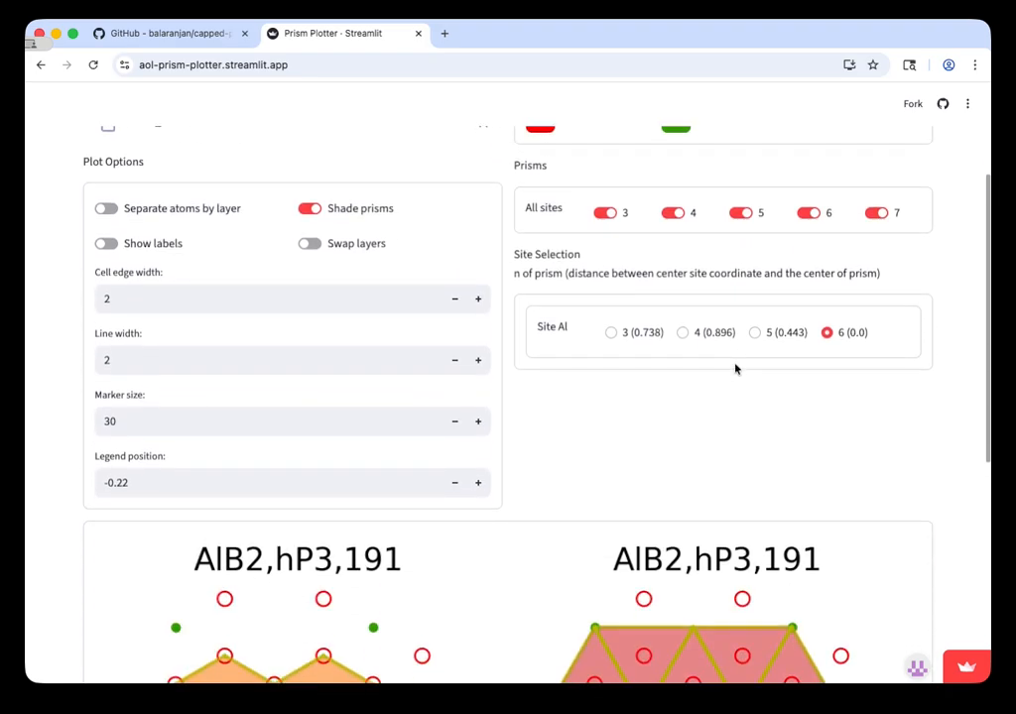
scroll(581, 431, "down", 4)
scroll(496, 530, "down", 3)
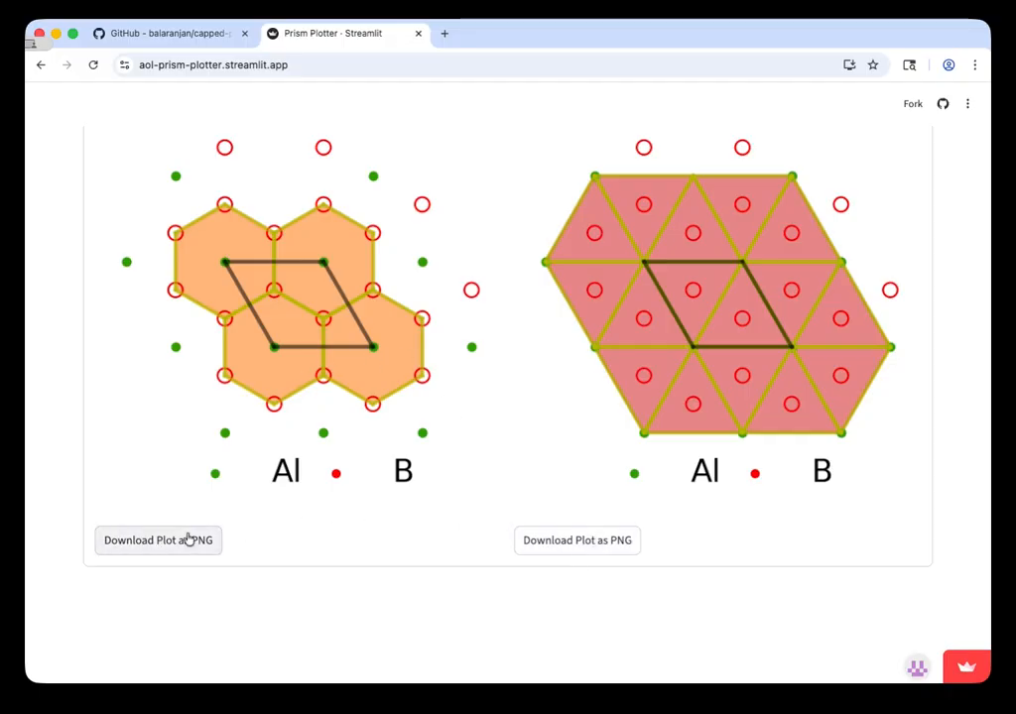
scroll(569, 542, "up", 3)
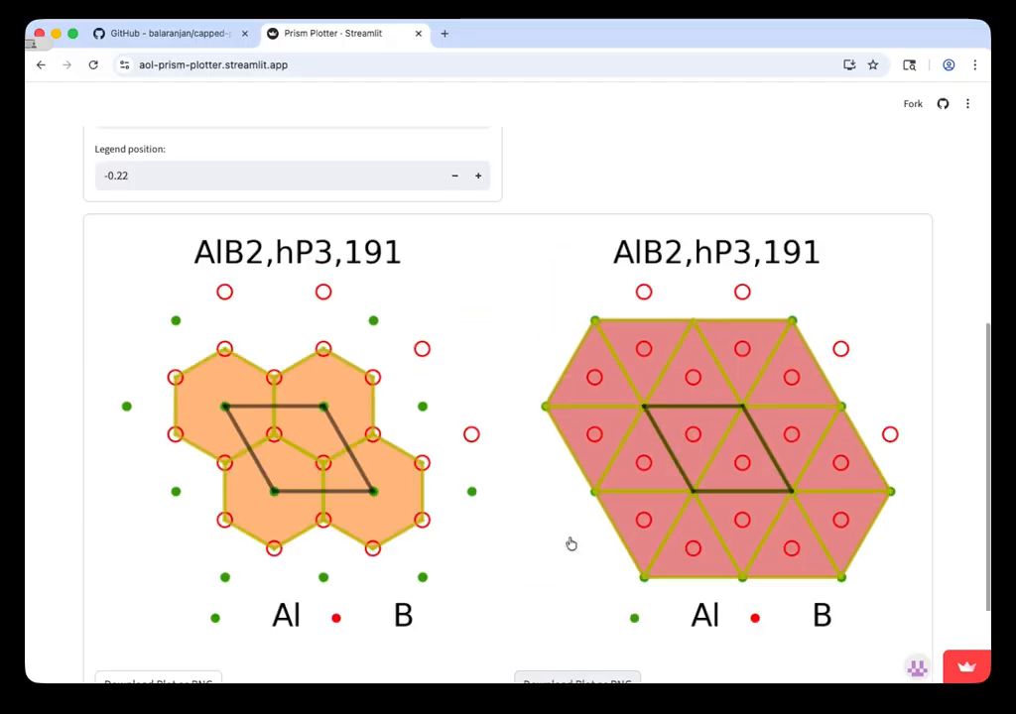
scroll(571, 544, "up", 6)
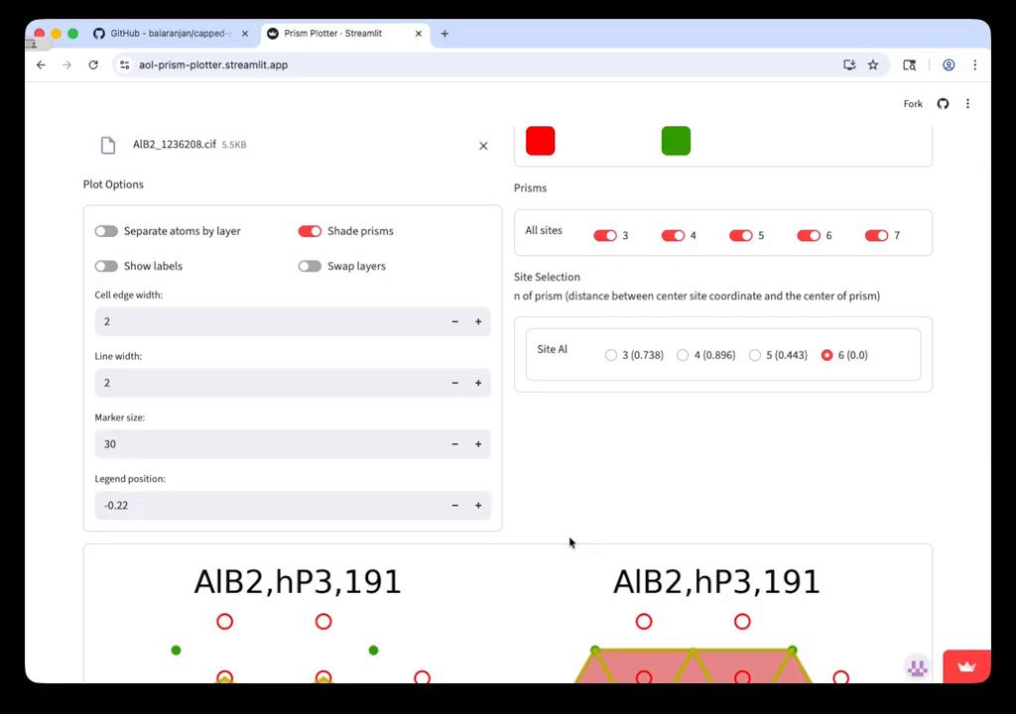